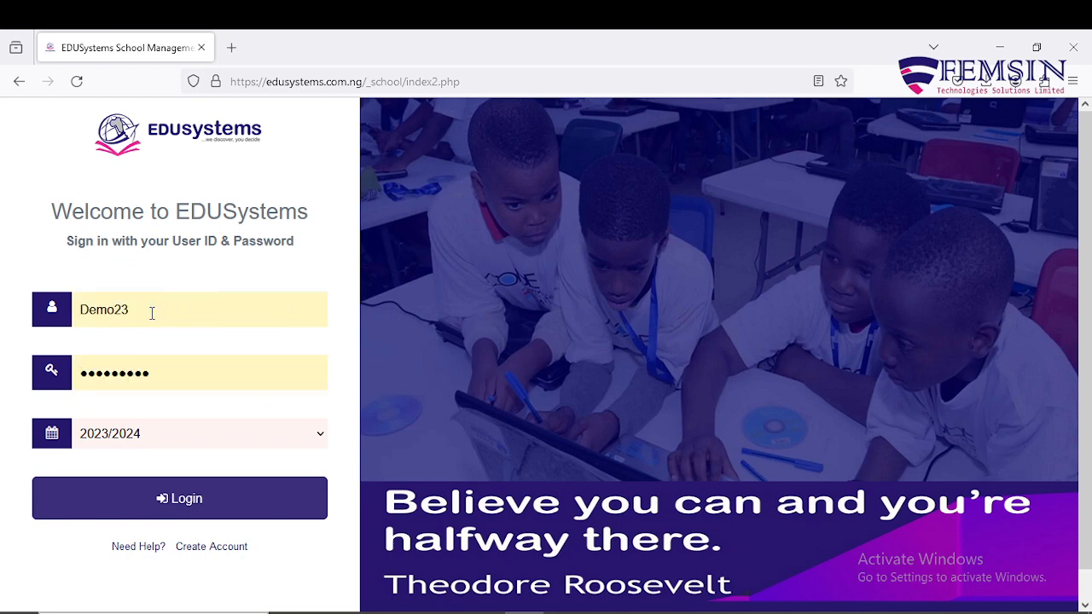
Log in to the school portal for the 2023/2024 session and look over the admin dashboard
left_click(186, 509)
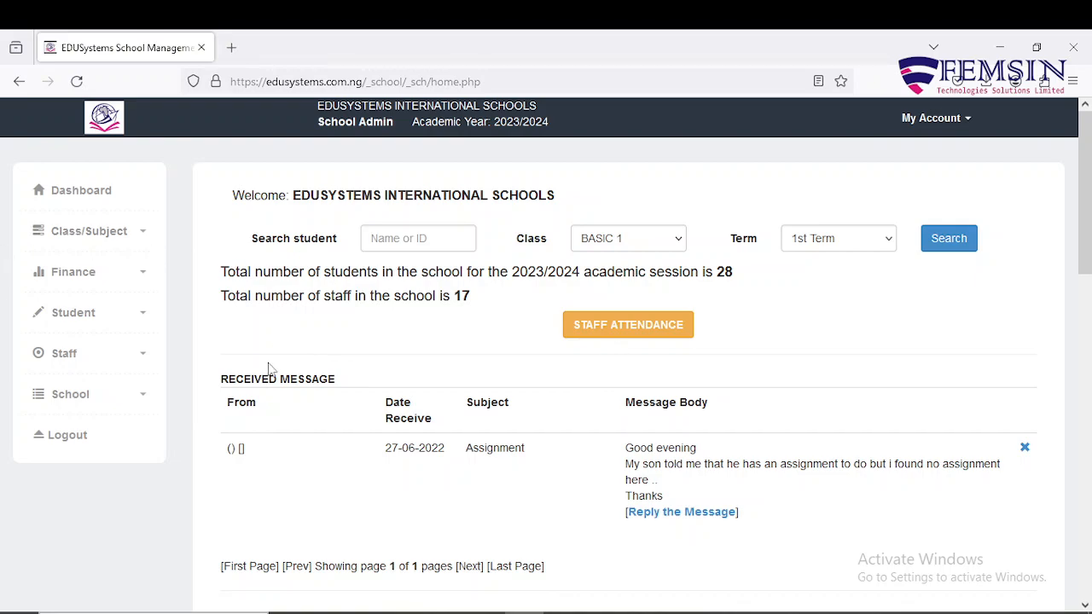
scroll(307, 384, "down", 1)
scroll(307, 384, "down", 10)
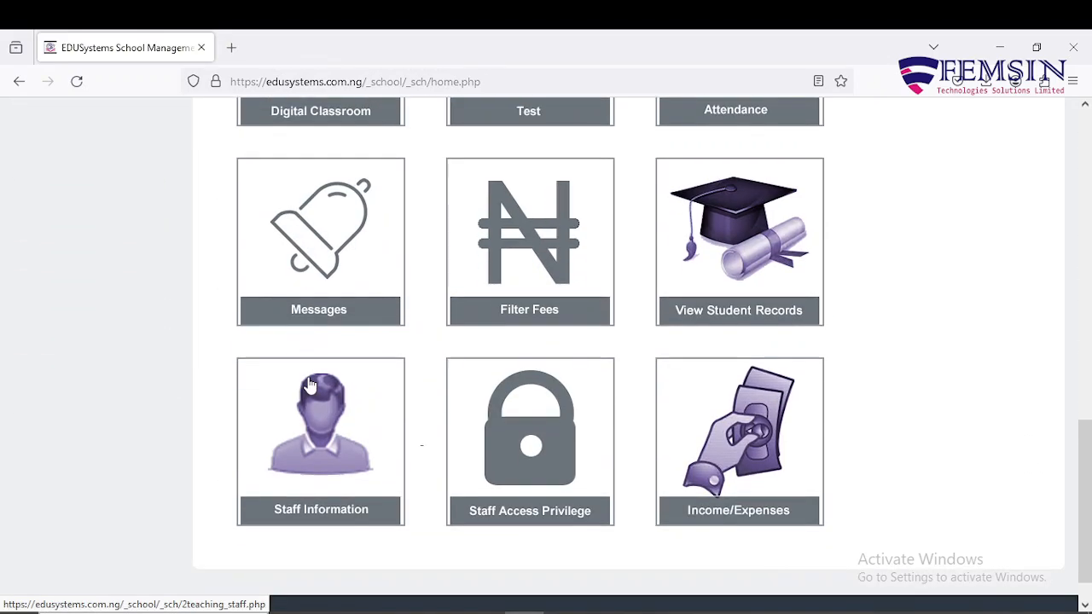
scroll(308, 384, "up", 10)
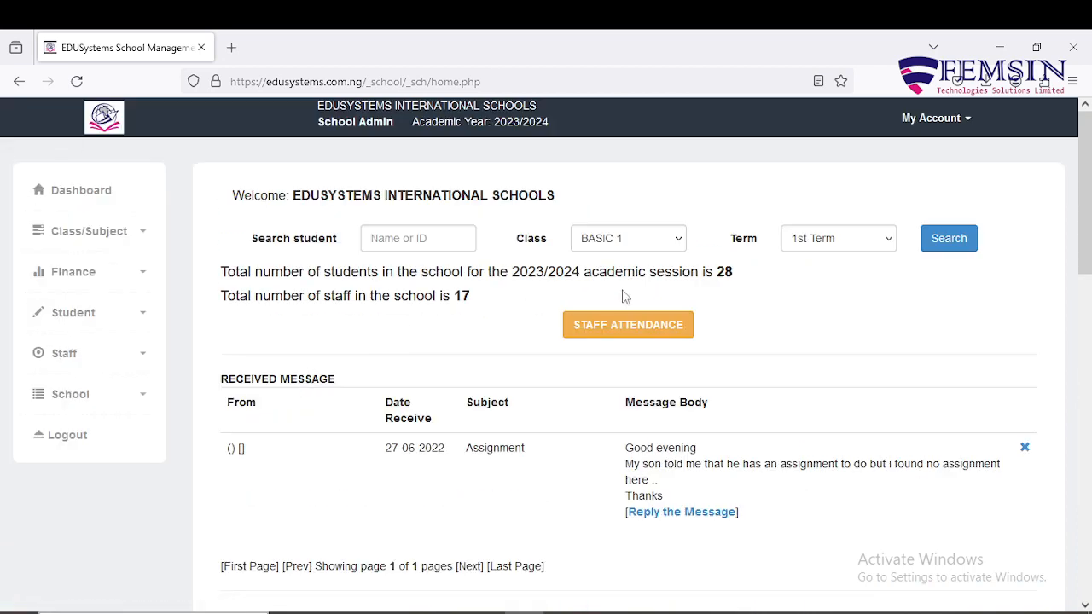
scroll(888, 388, "down", 3)
scroll(888, 388, "up", 3)
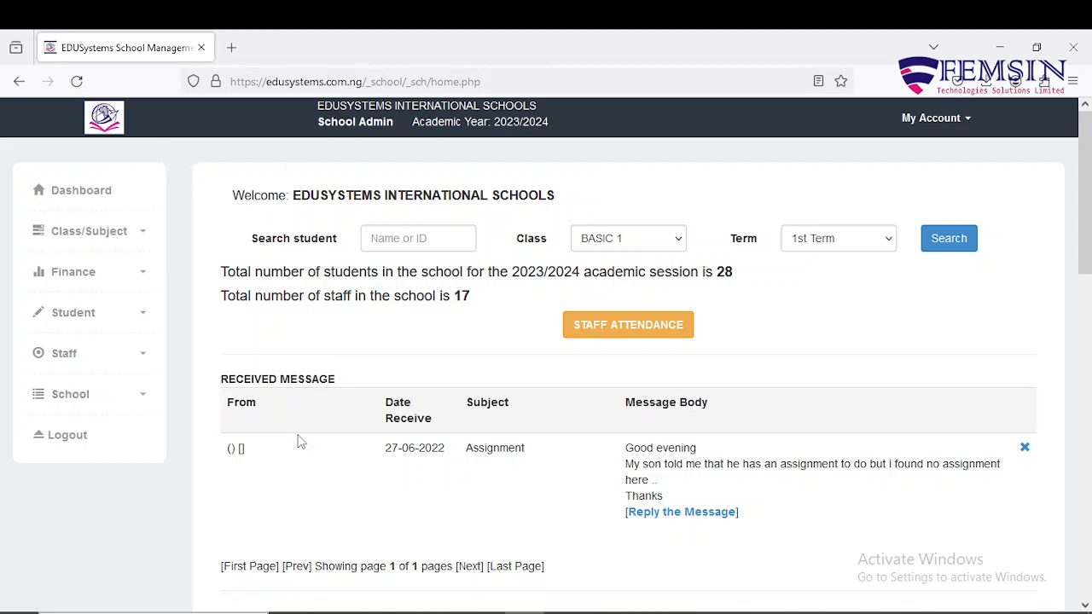
Open the subject setup page and review the full list of existing subjects
left_click(142, 236)
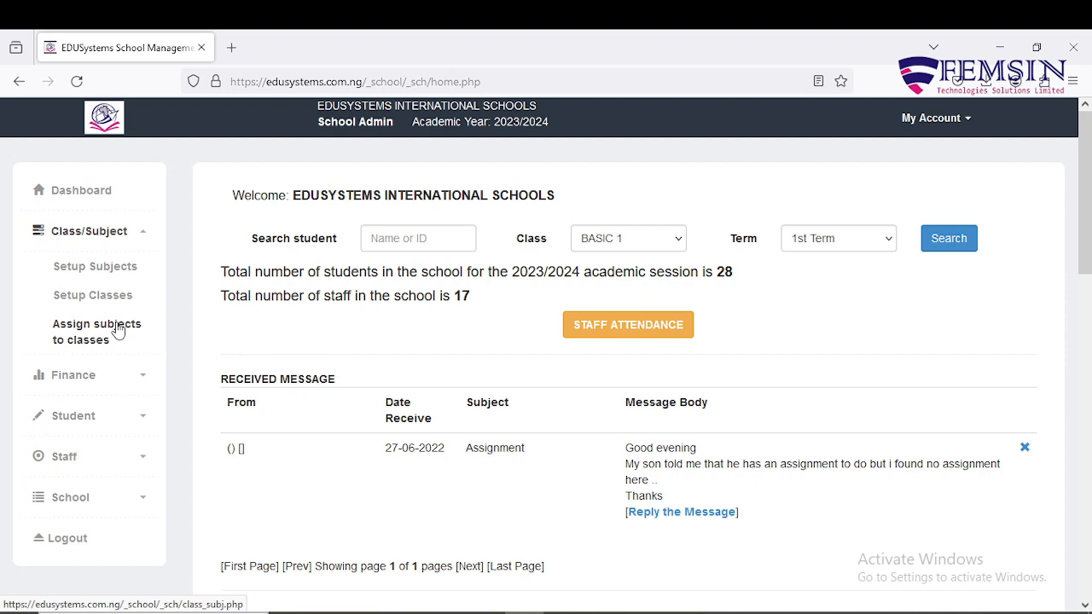
left_click(109, 271)
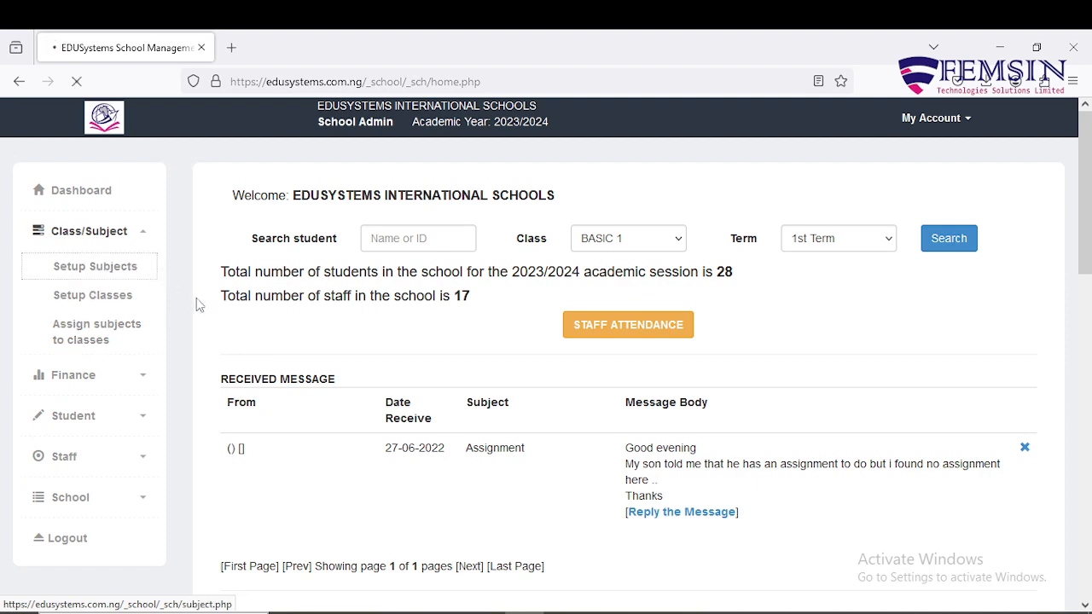
scroll(490, 267, "down", 2)
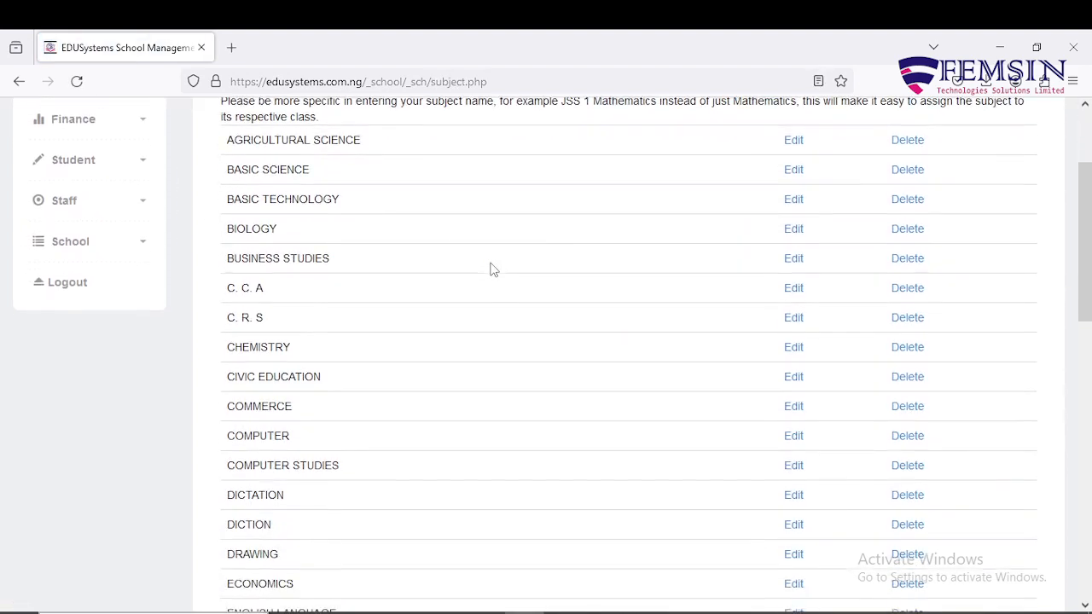
scroll(490, 269, "down", 4)
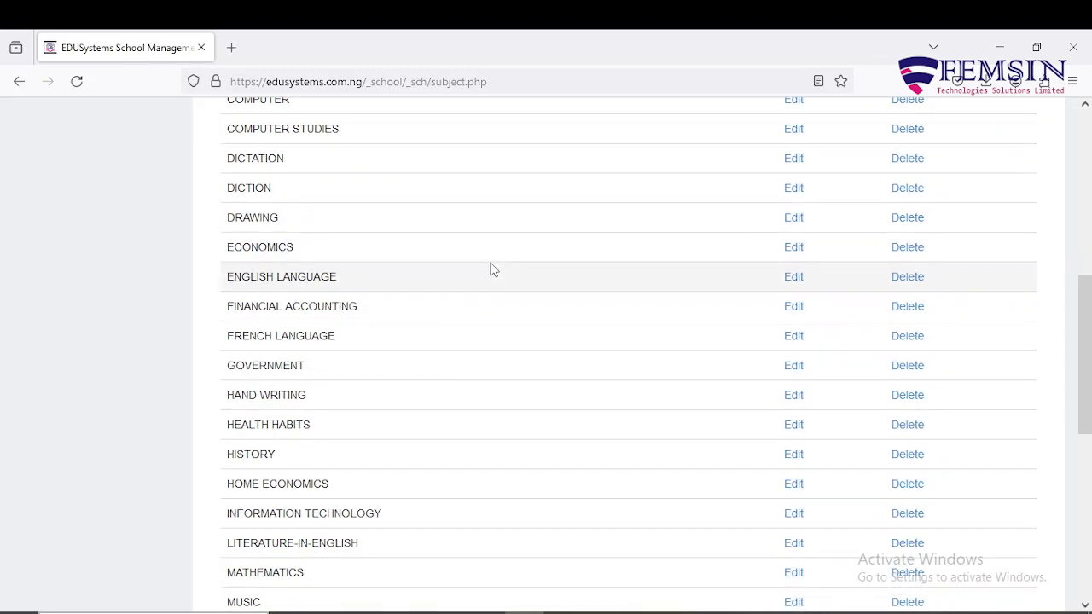
scroll(491, 270, "down", 5)
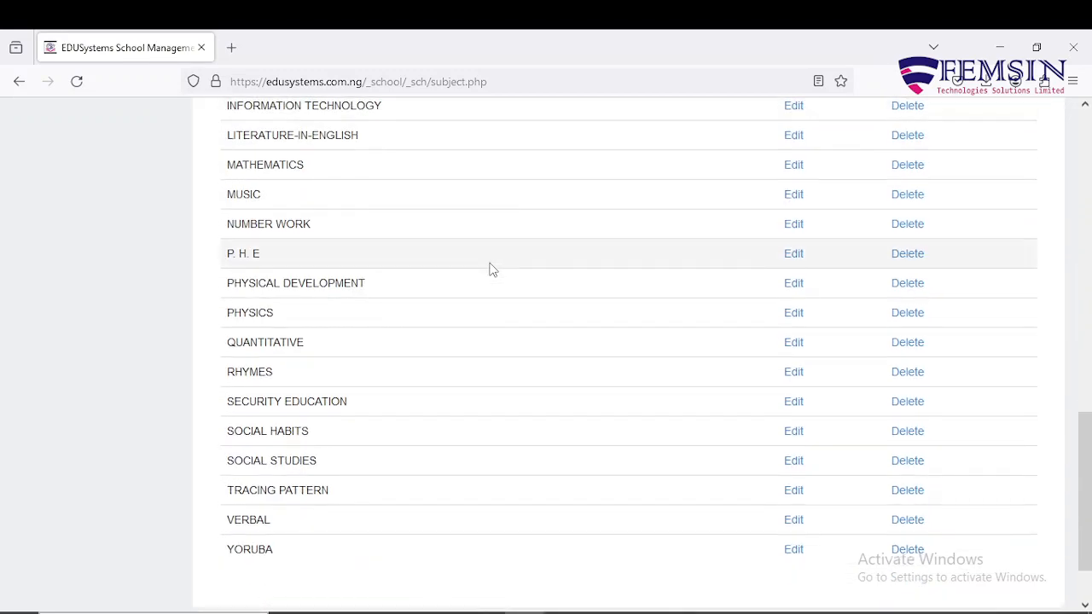
scroll(490, 270, "up", 10)
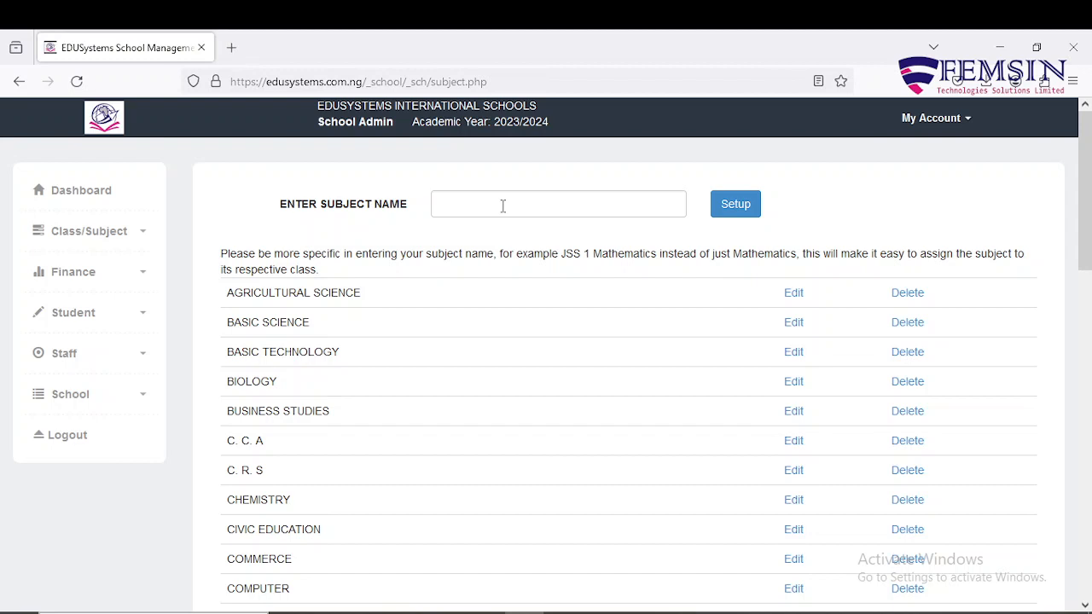
Set up a new subject named HUMANITY and check for it in the subject list
left_click(504, 204)
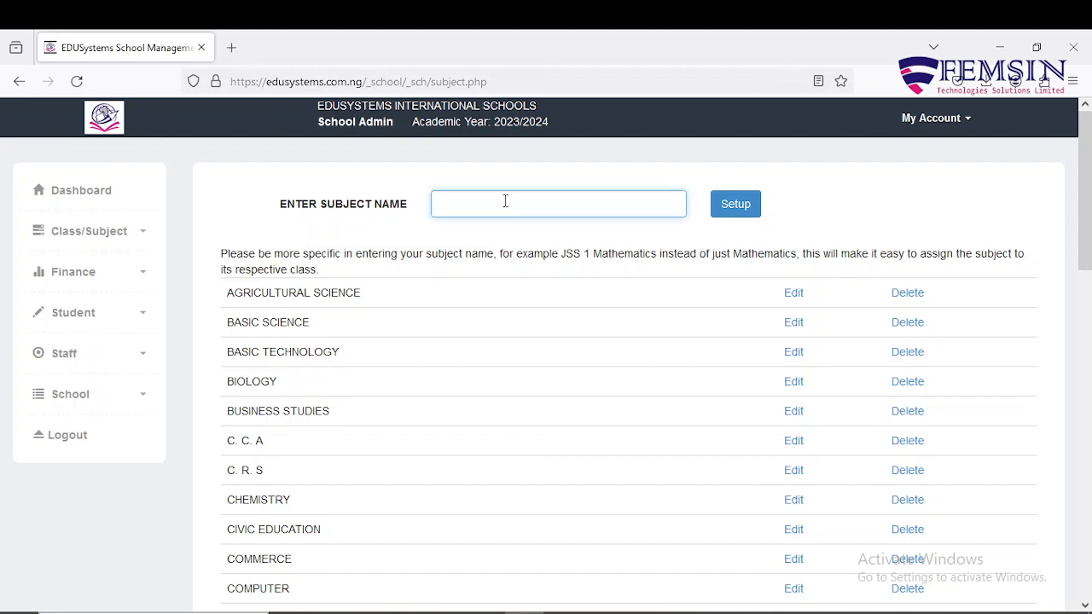
type("HU")
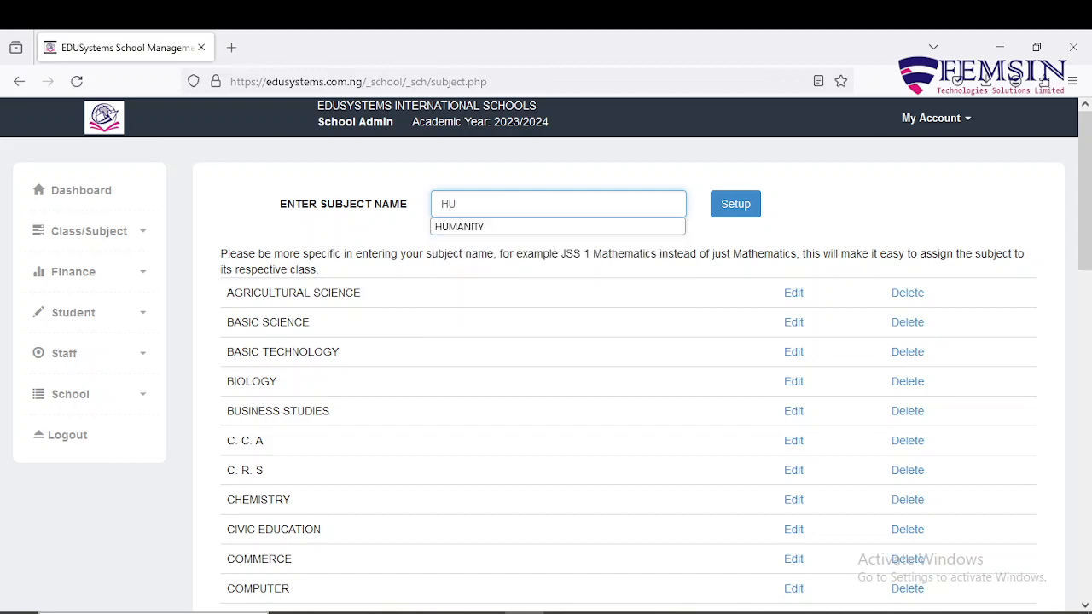
type("MANITY")
left_click(531, 182)
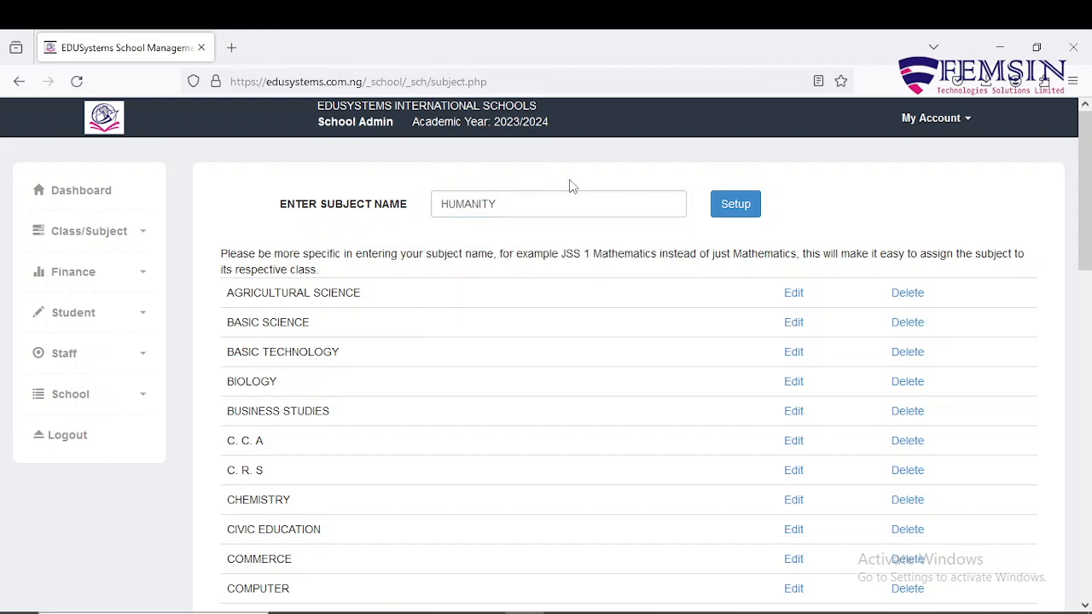
left_click(736, 206)
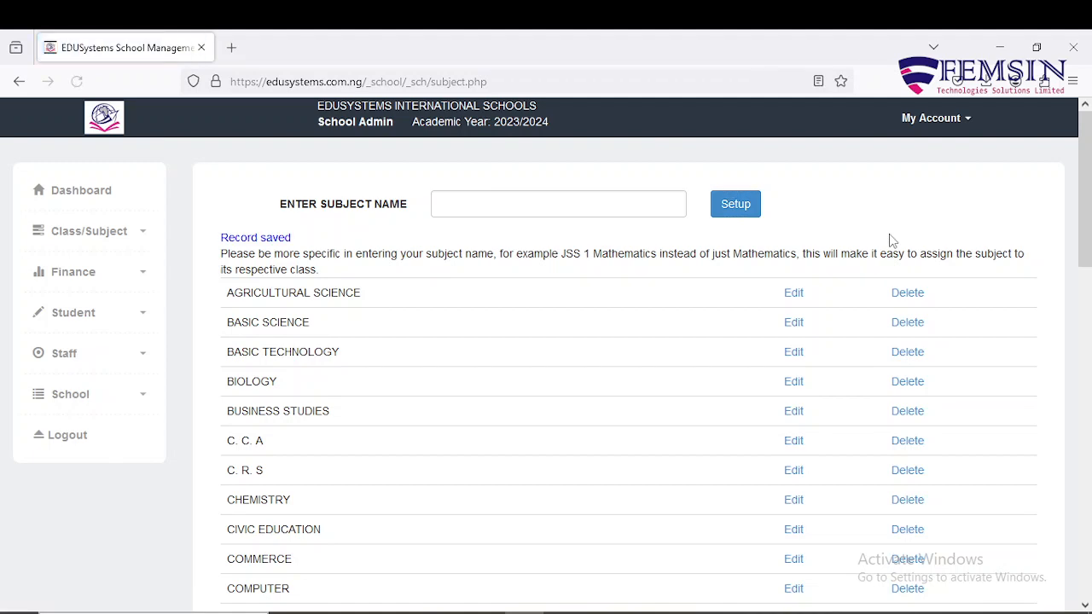
scroll(282, 370, "down", 4)
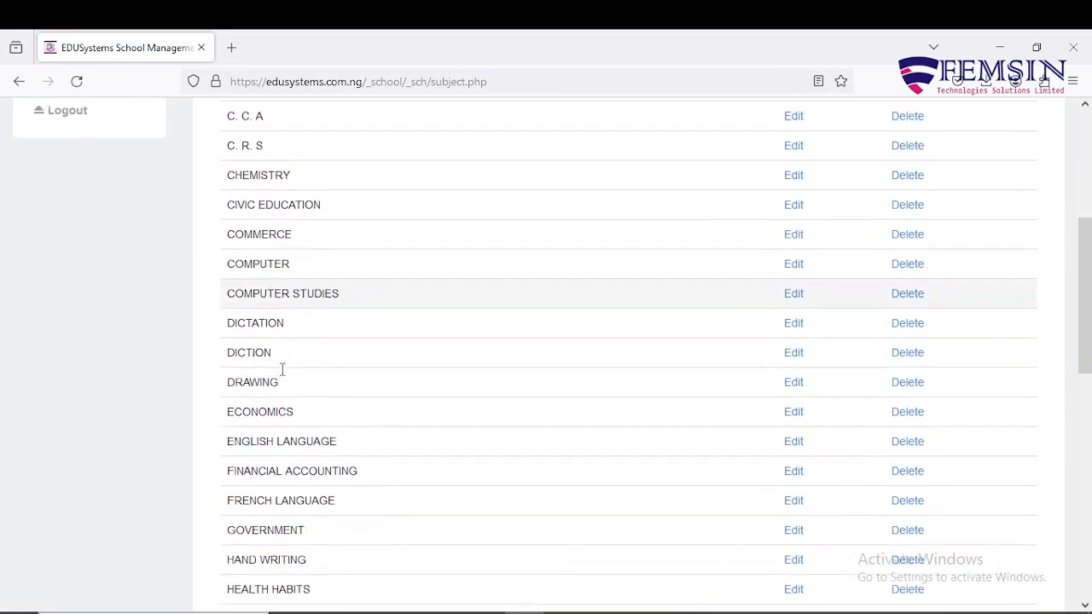
scroll(282, 370, "down", 3)
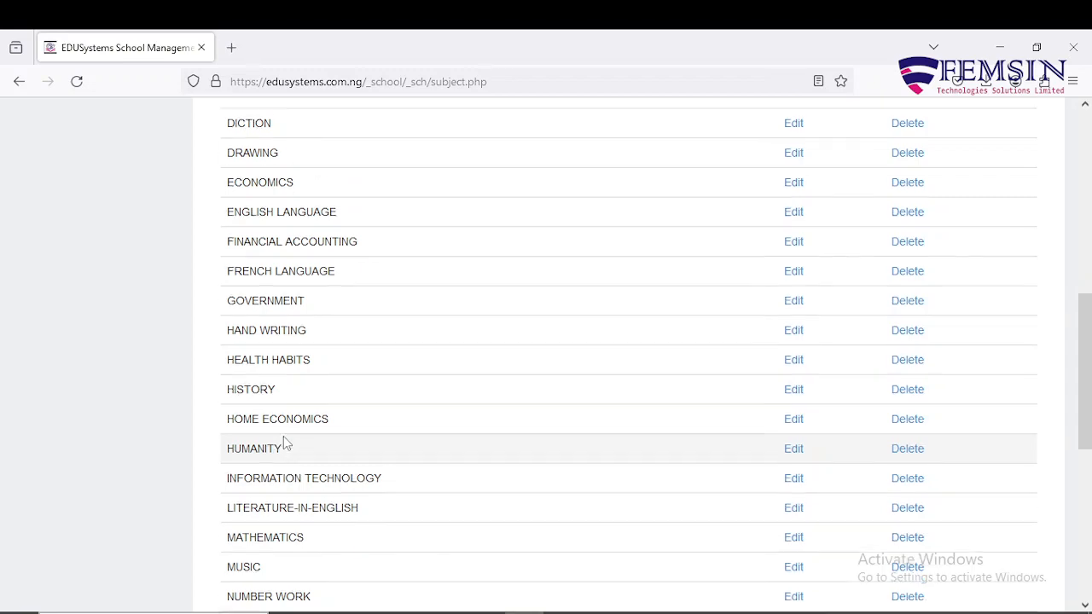
Set up another new subject named CODING
scroll(284, 439, "up", 4)
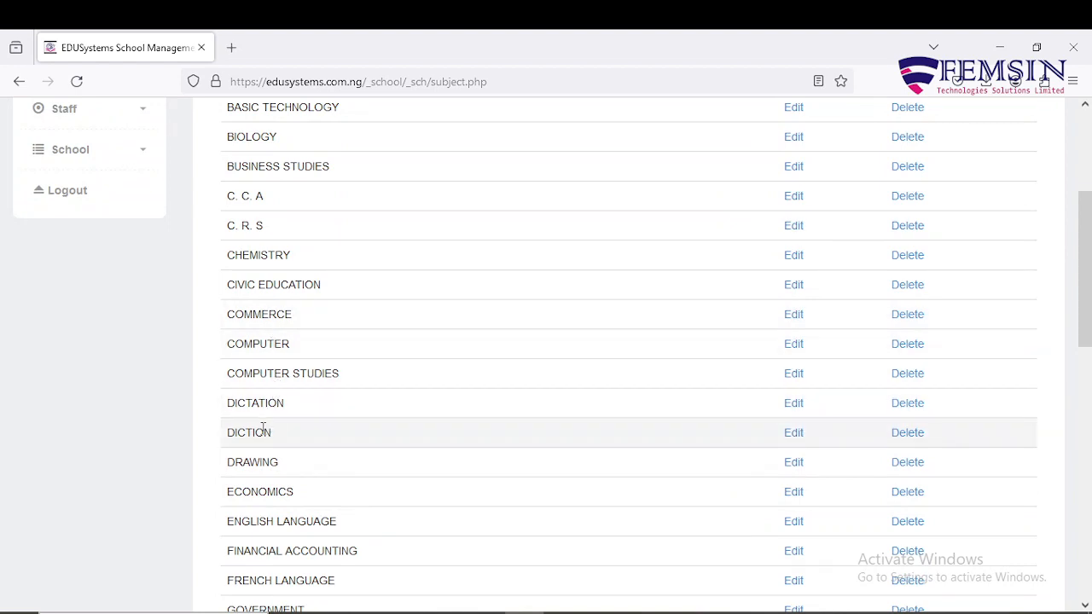
scroll(267, 369, "up", 3)
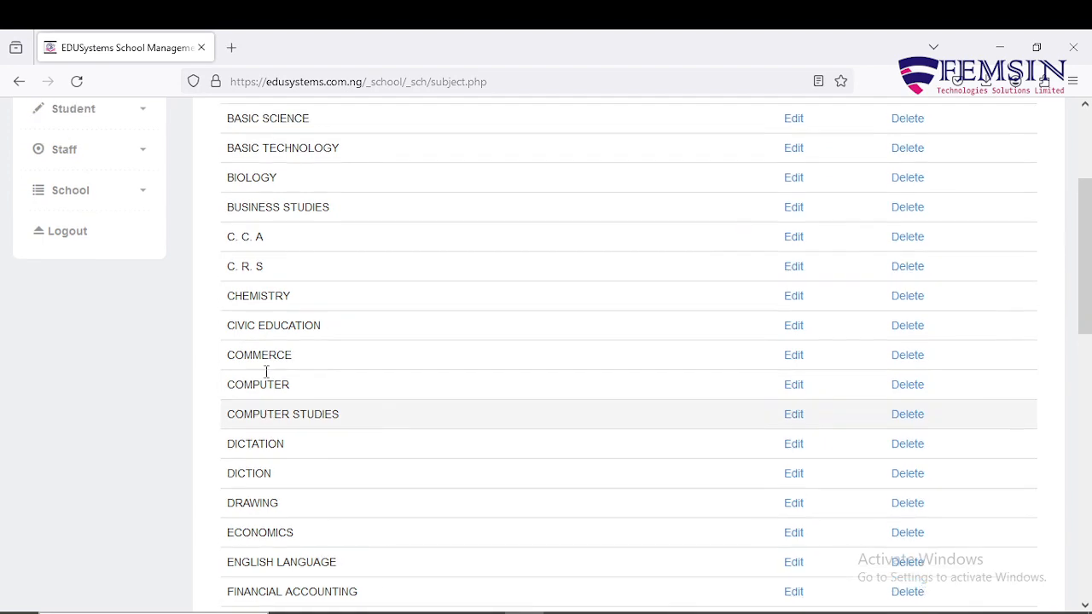
left_click(589, 204)
type("CODING")
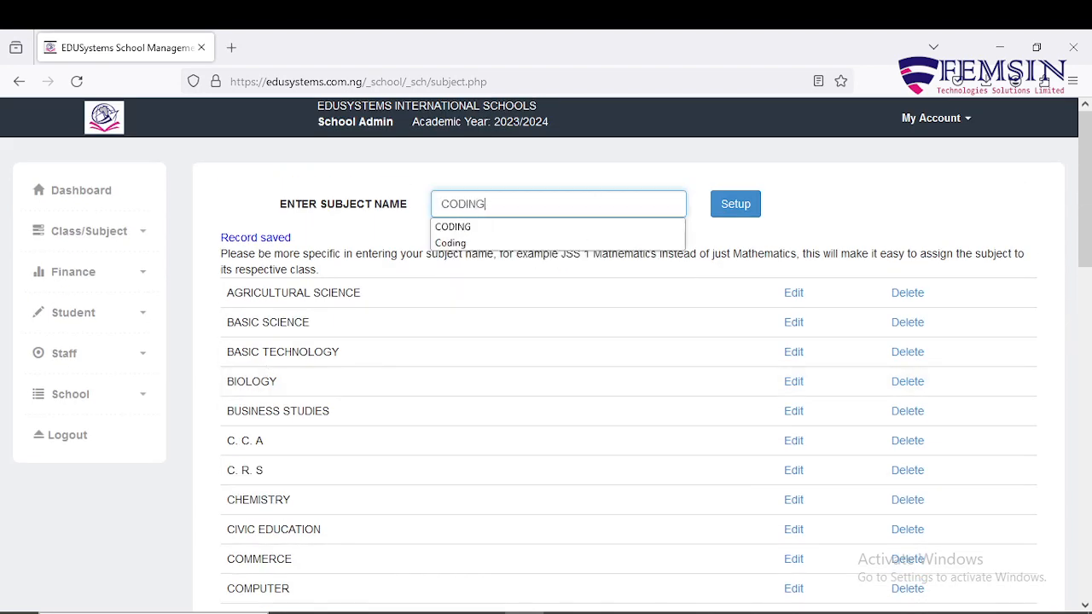
scroll(560, 398, "down", 3)
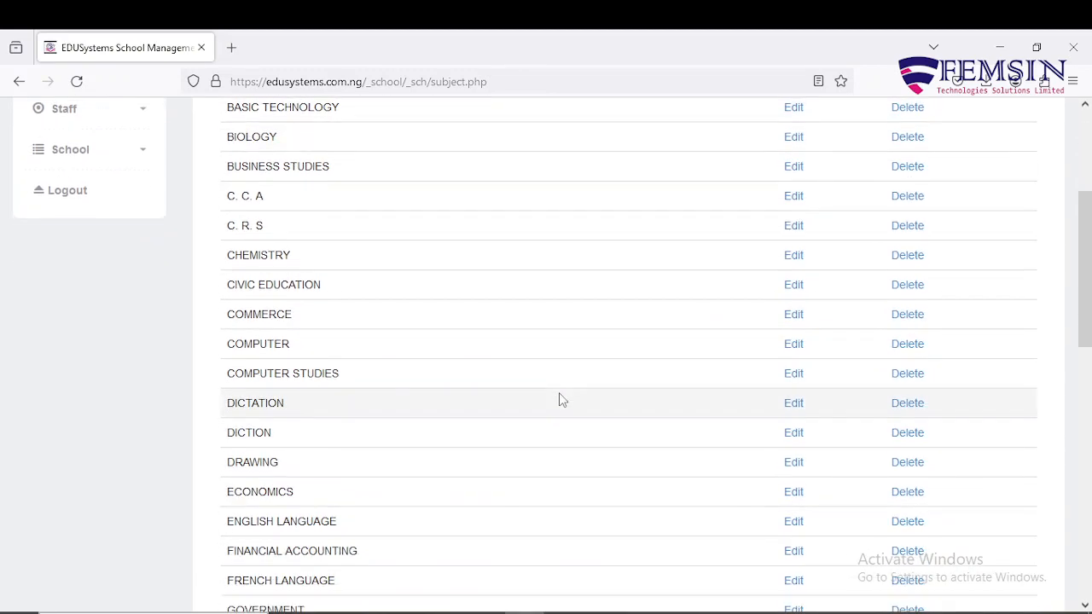
scroll(559, 392, "up", 3)
left_click(734, 205)
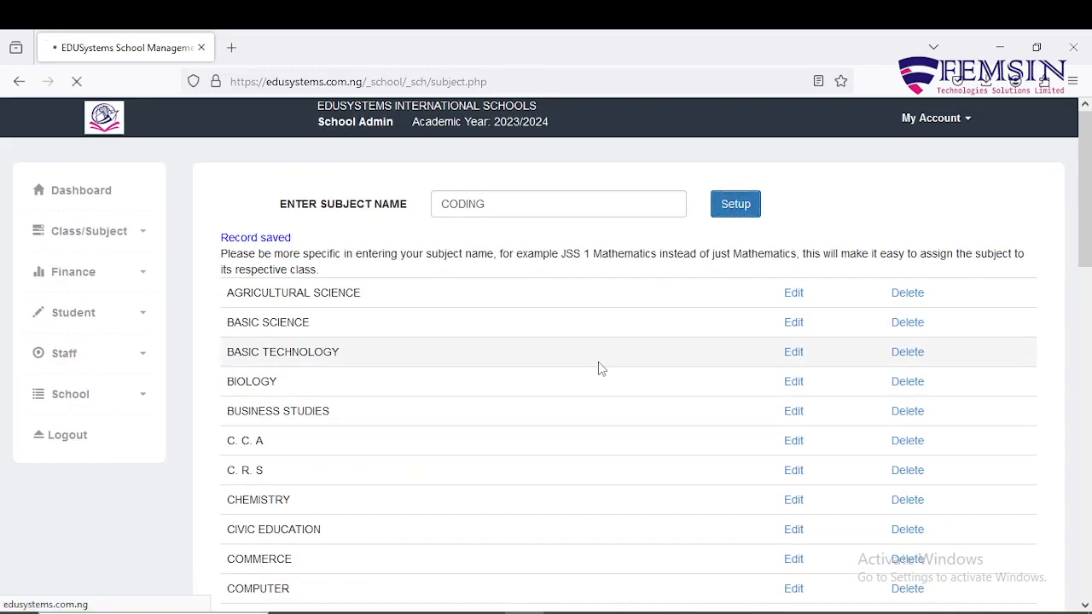
Open the CODING subject for editing, submit the update and return to the subject list
scroll(563, 384, "down", 2)
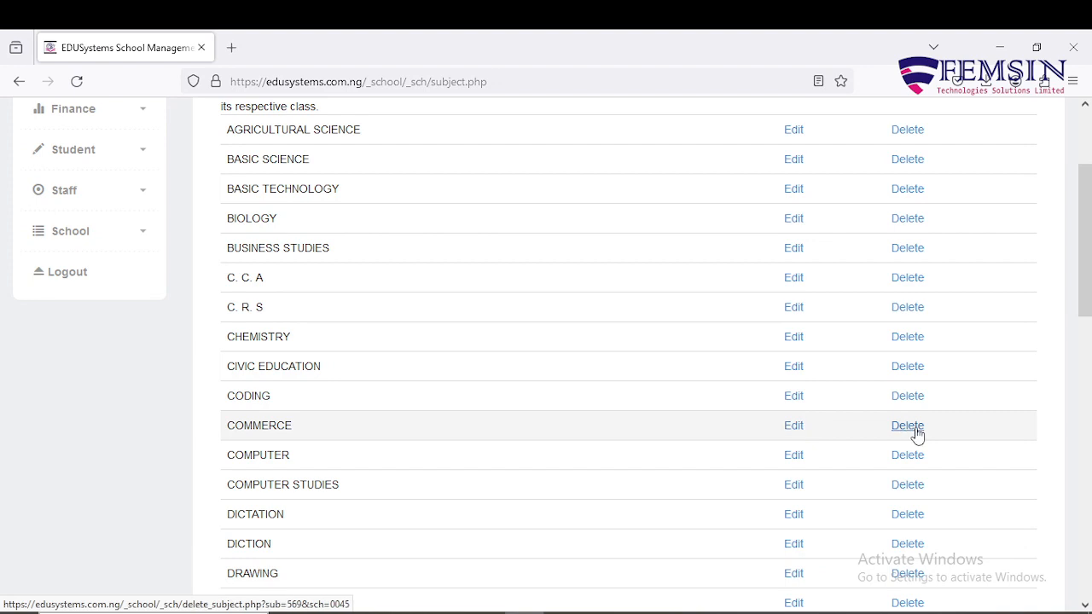
left_click(792, 398)
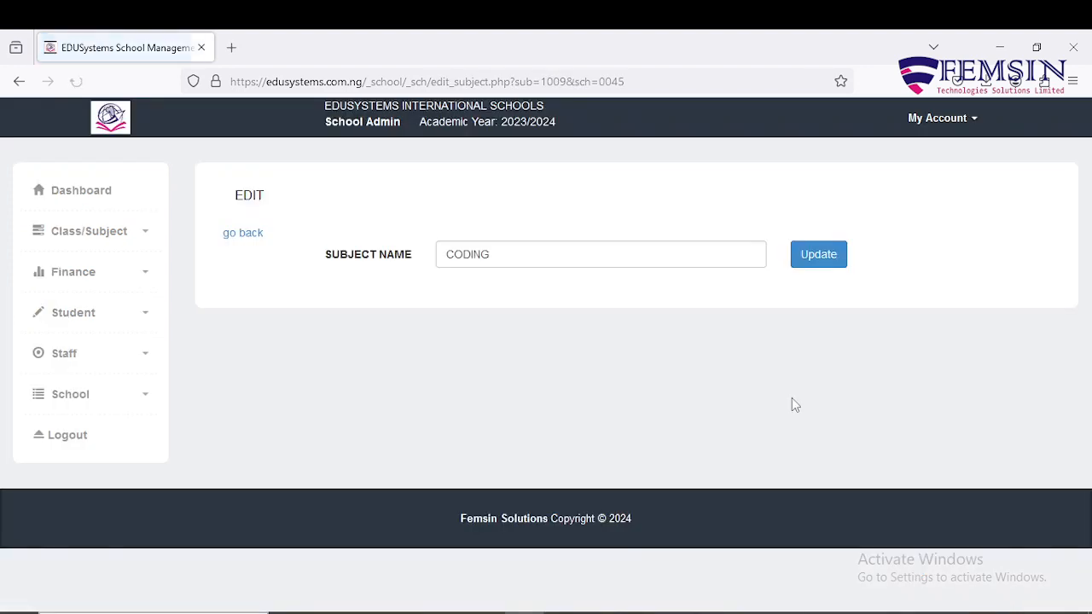
left_click(497, 261)
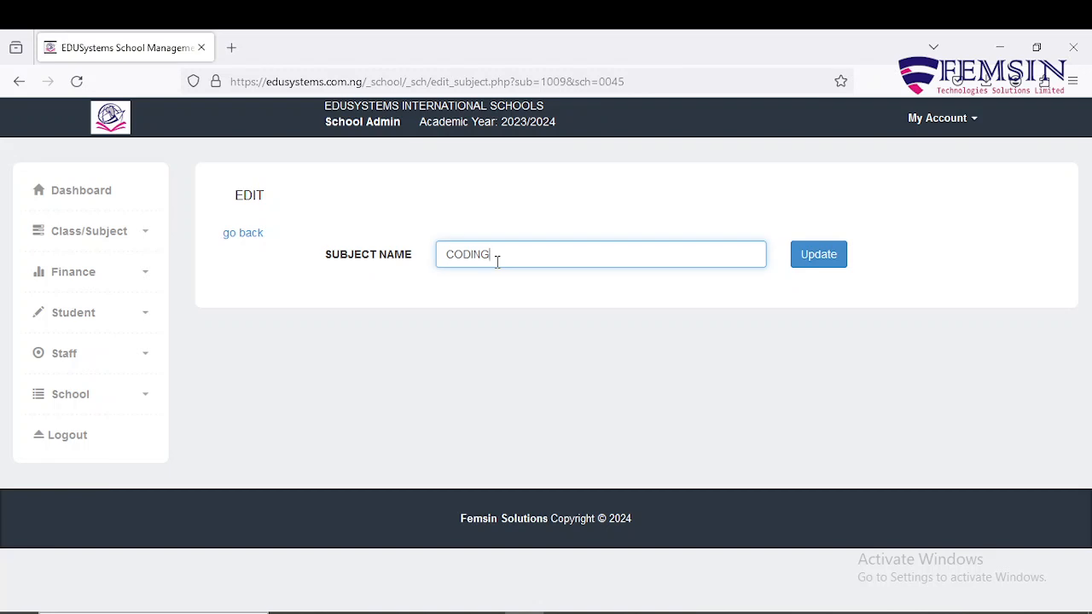
left_click(808, 265)
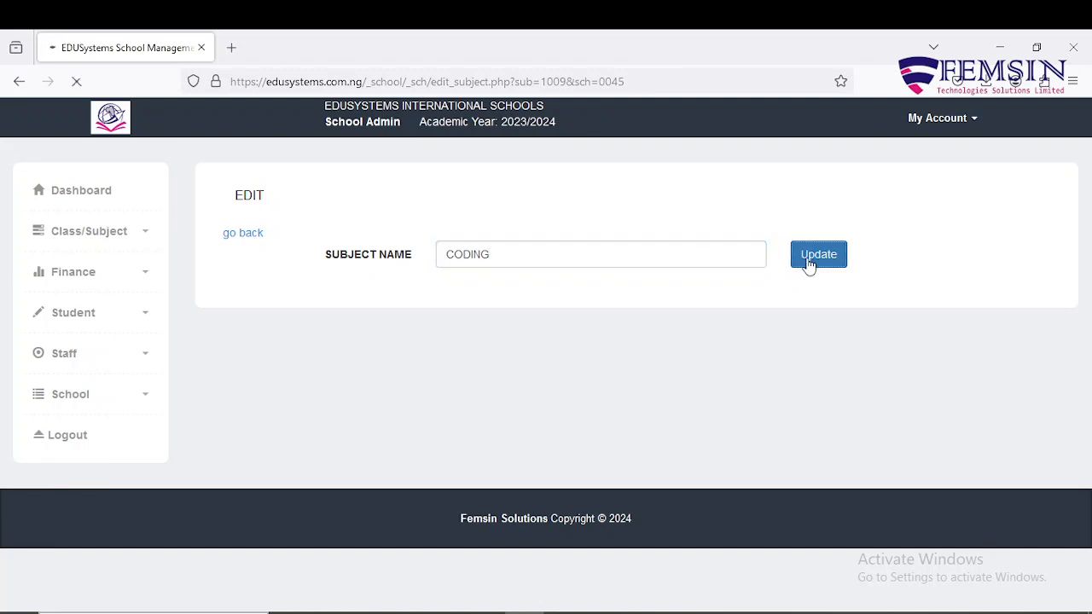
left_click(227, 236)
Delete the CODING subject from the subject list and check the remaining entries
scroll(609, 529, "down", 2)
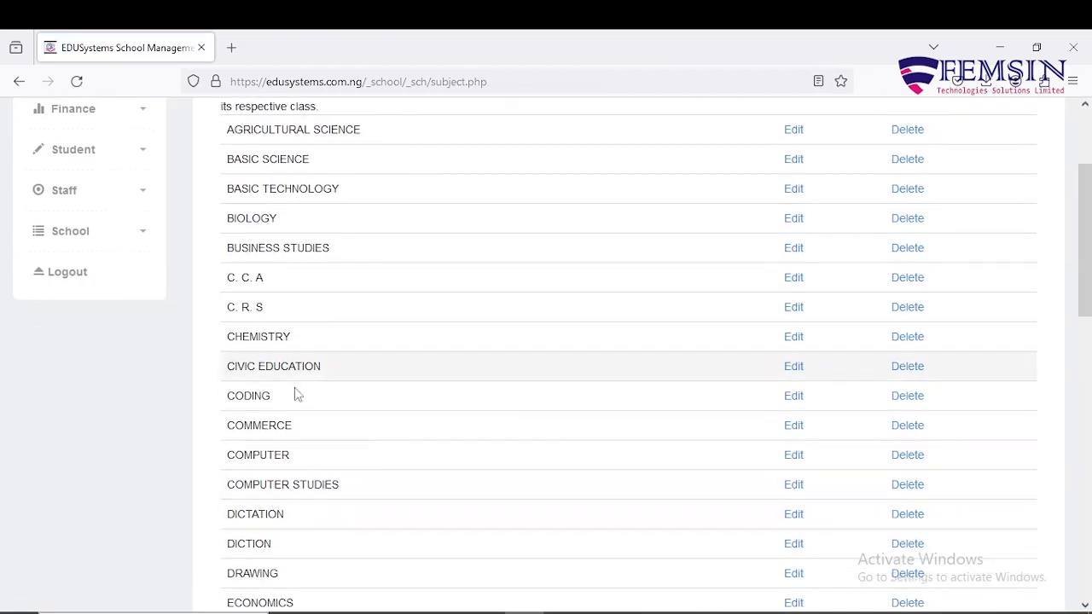
left_click(908, 397)
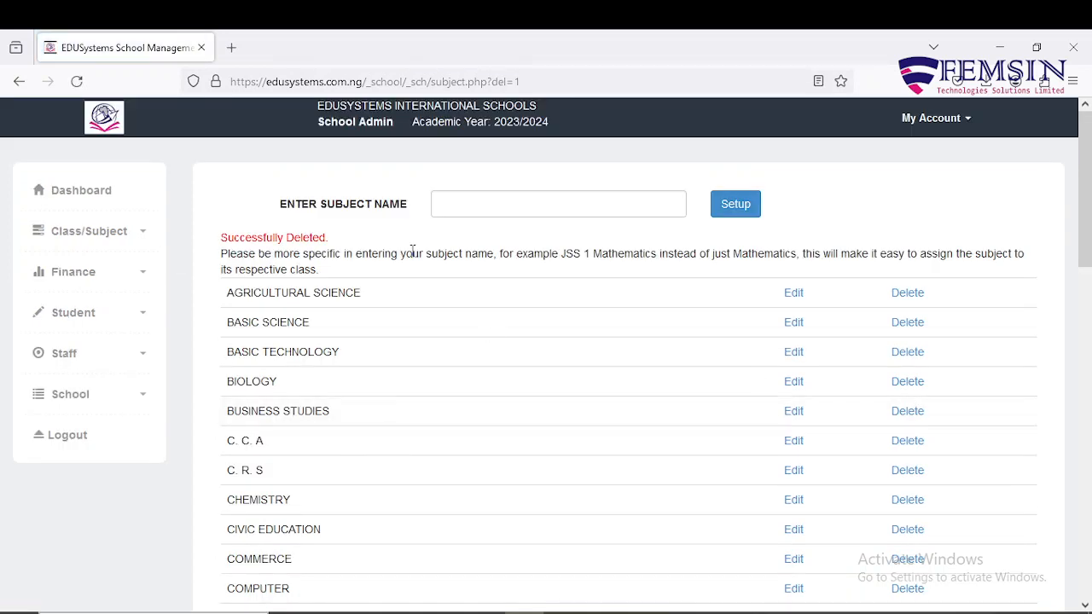
scroll(380, 397, "down", 2)
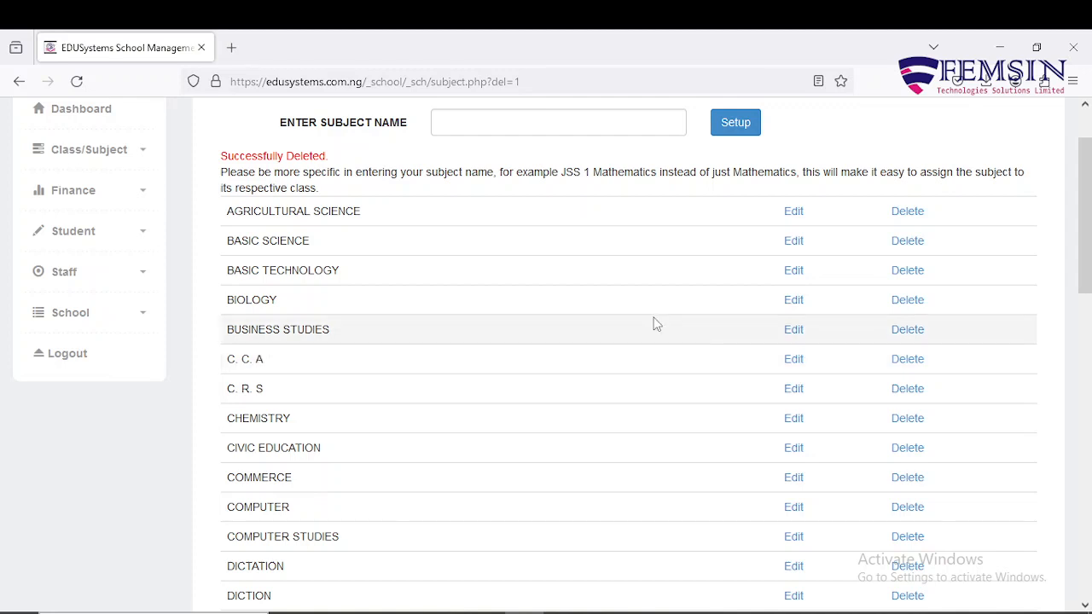
scroll(578, 342, "up", 2)
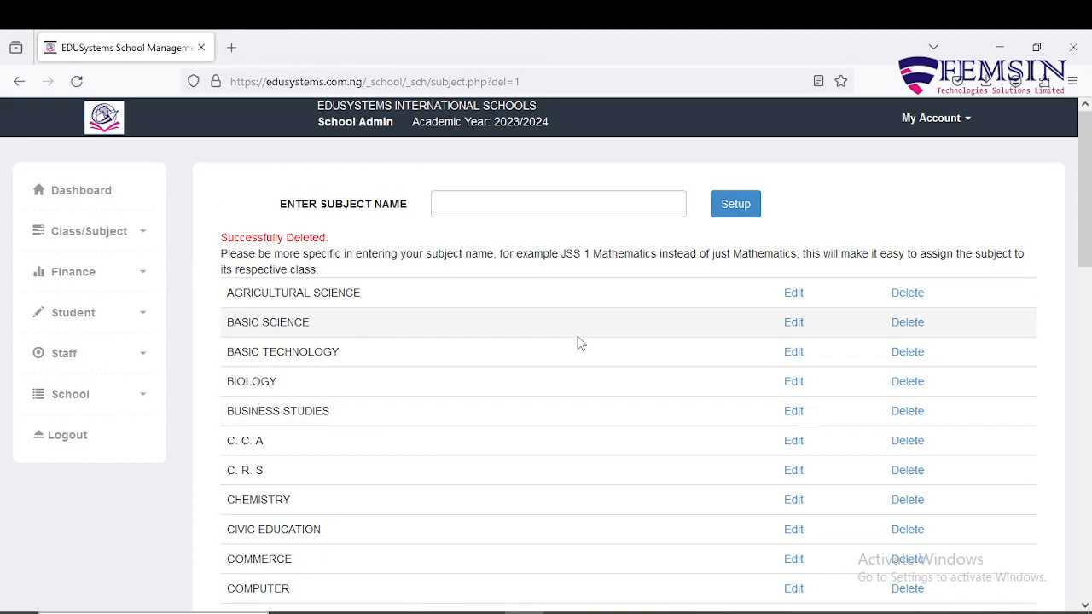
Open the class setup page and review the list of existing classes from BASIC 1 to SSS 3
left_click(143, 237)
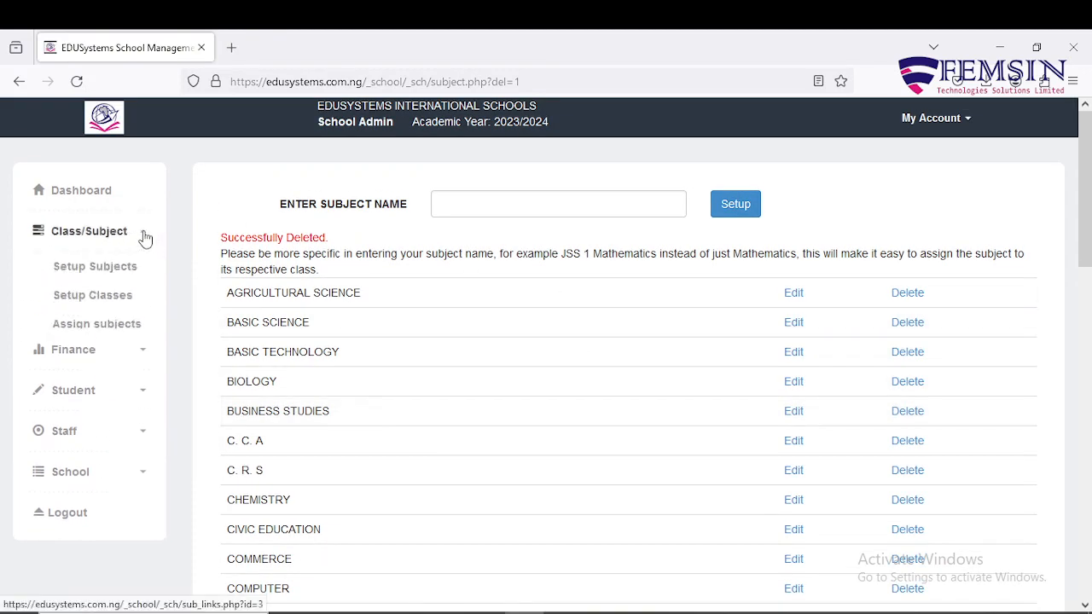
left_click(123, 296)
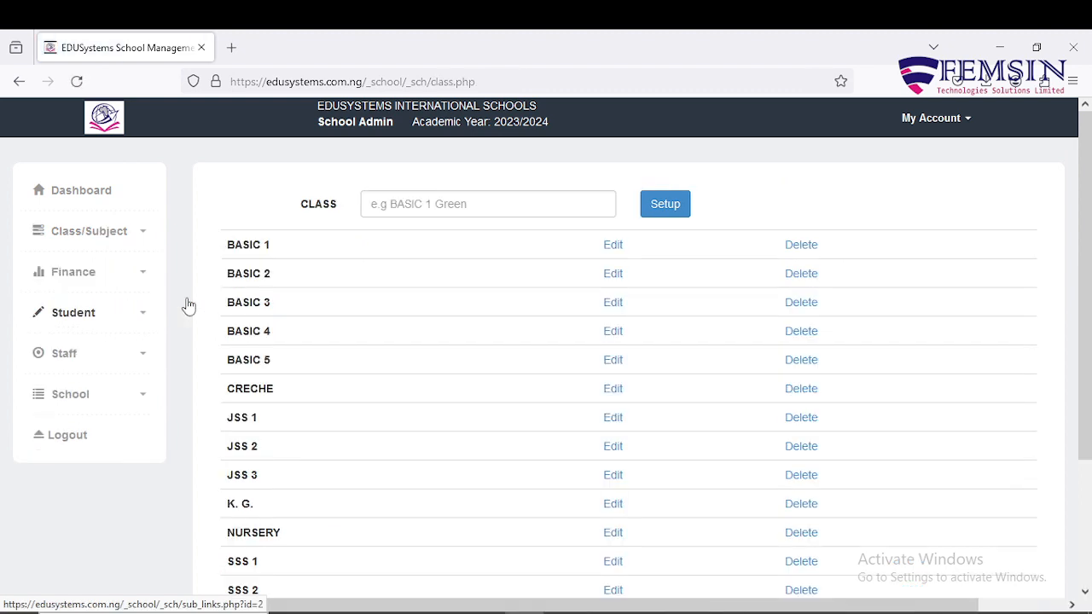
scroll(458, 257, "down", 2)
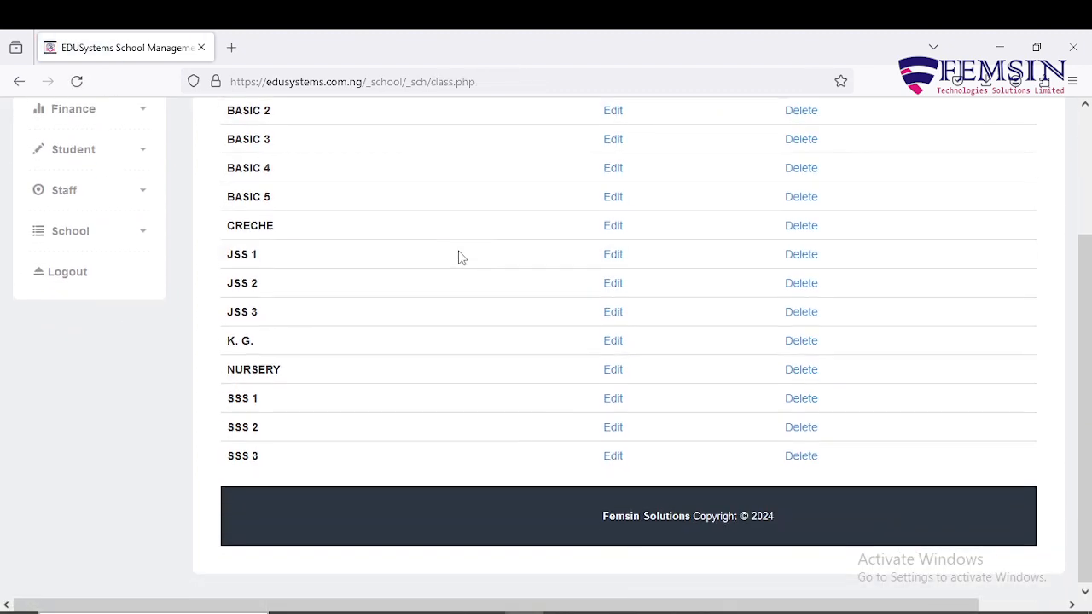
scroll(481, 513, "up", 3)
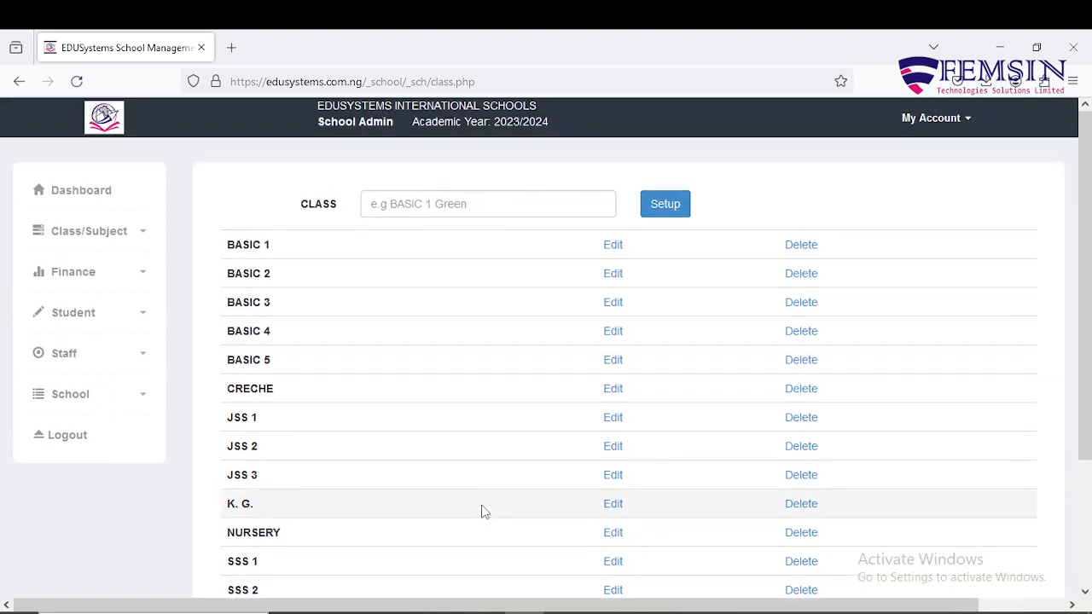
scroll(477, 460, "down", 3)
scroll(478, 495, "up", 3)
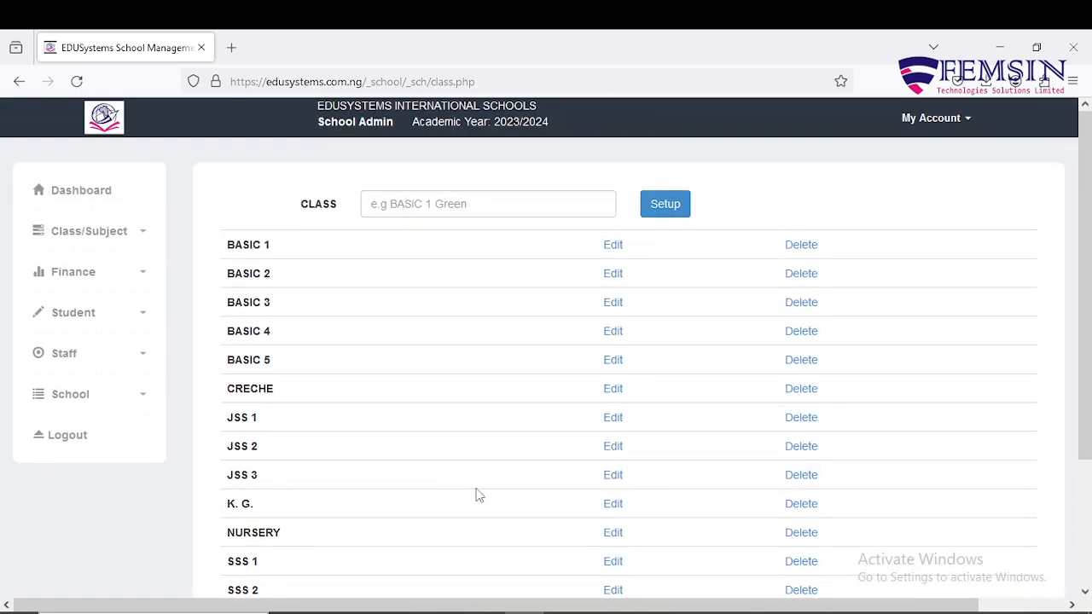
scroll(478, 383, "down", 3)
scroll(478, 383, "up", 1)
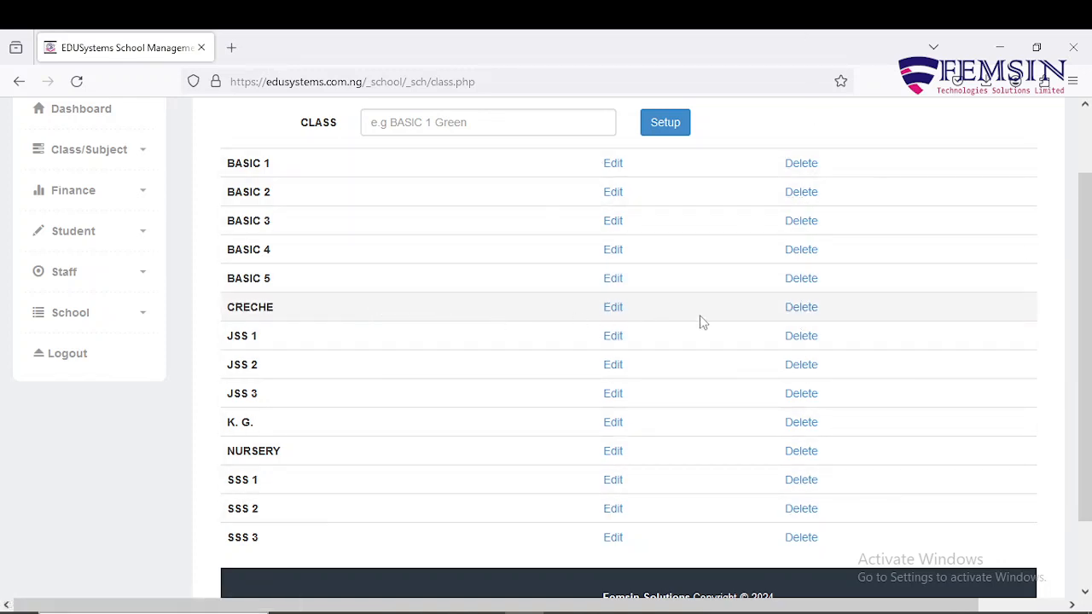
Delete the CRECHE class from the class list and set up a new class named CRECHE
left_click(797, 311)
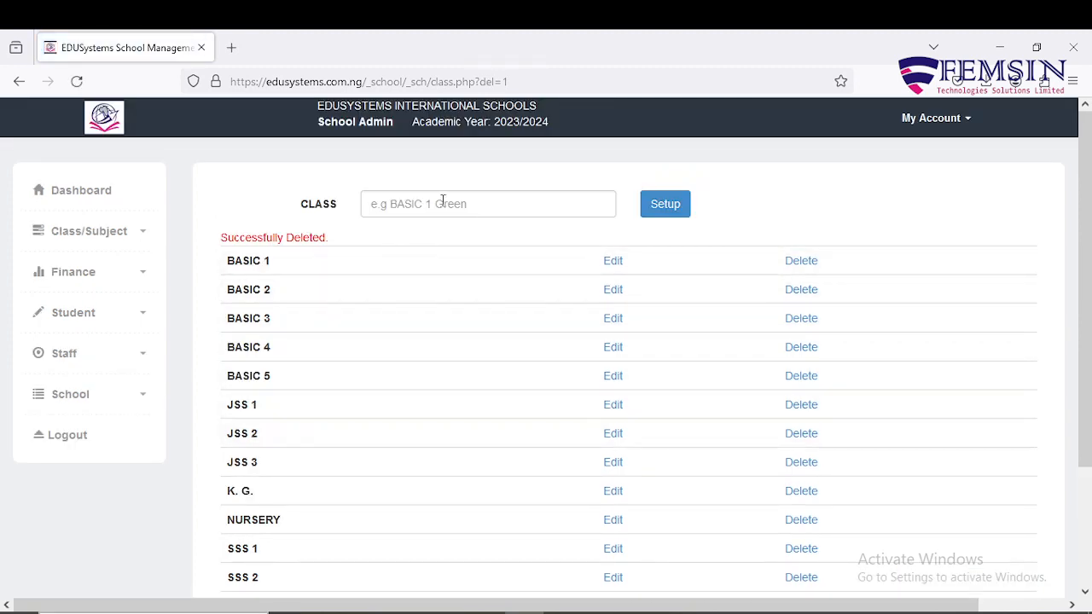
left_click(445, 202)
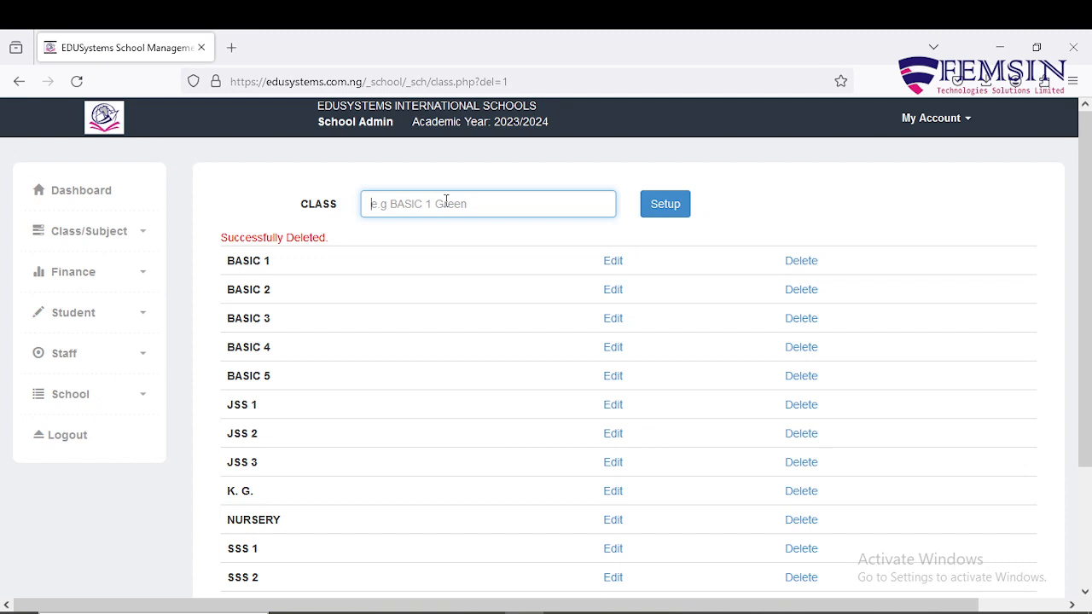
type("CRECH")
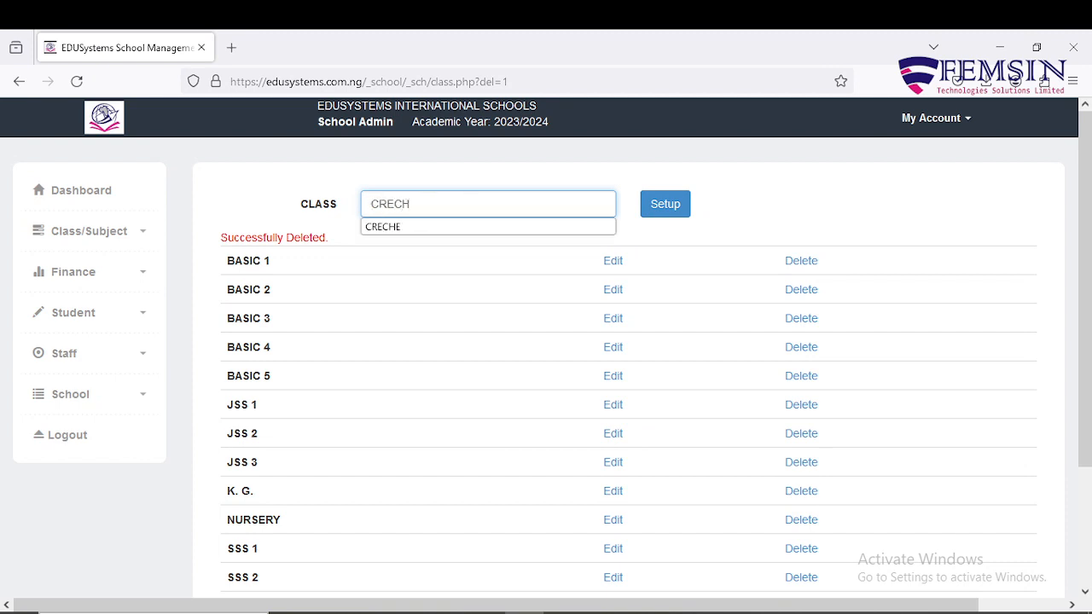
type("E")
left_click(512, 181)
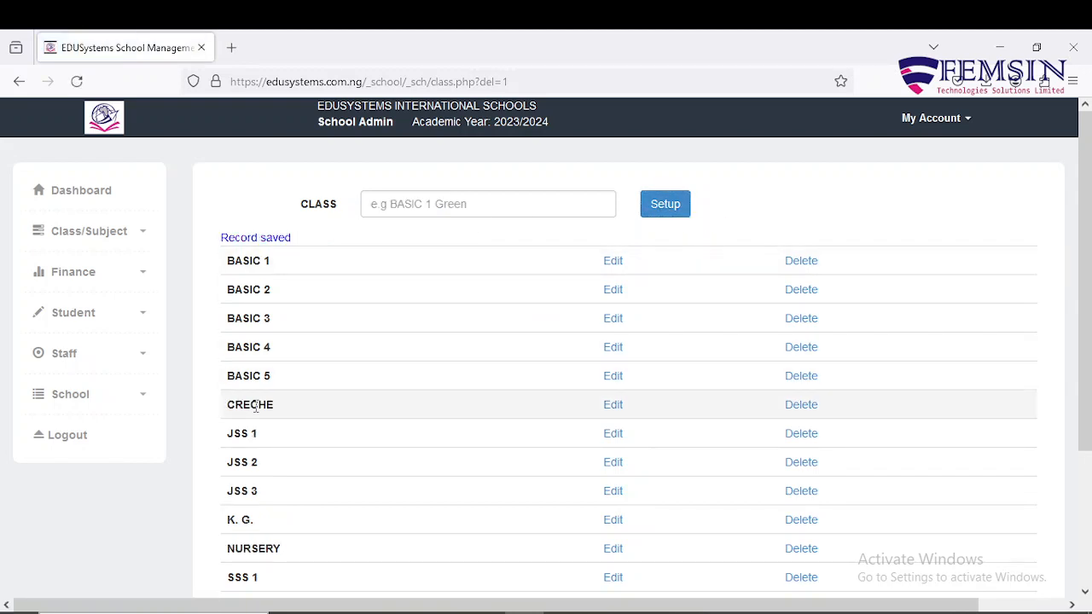
Open the CRECHE class for editing, submit the update with the name kept as CRECHE and return to the class list
left_click(610, 408)
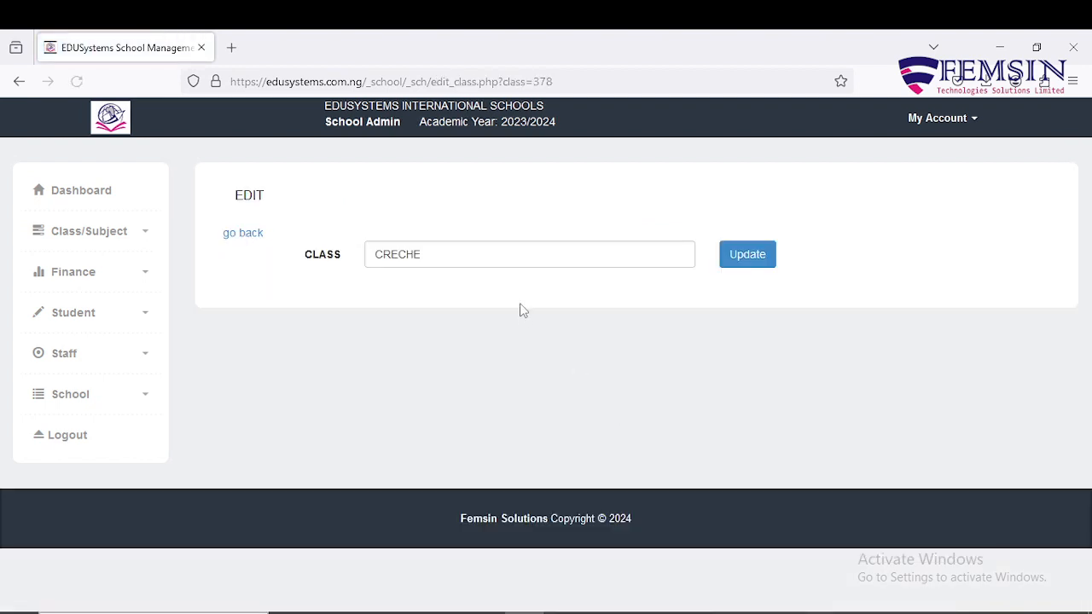
left_click(534, 249)
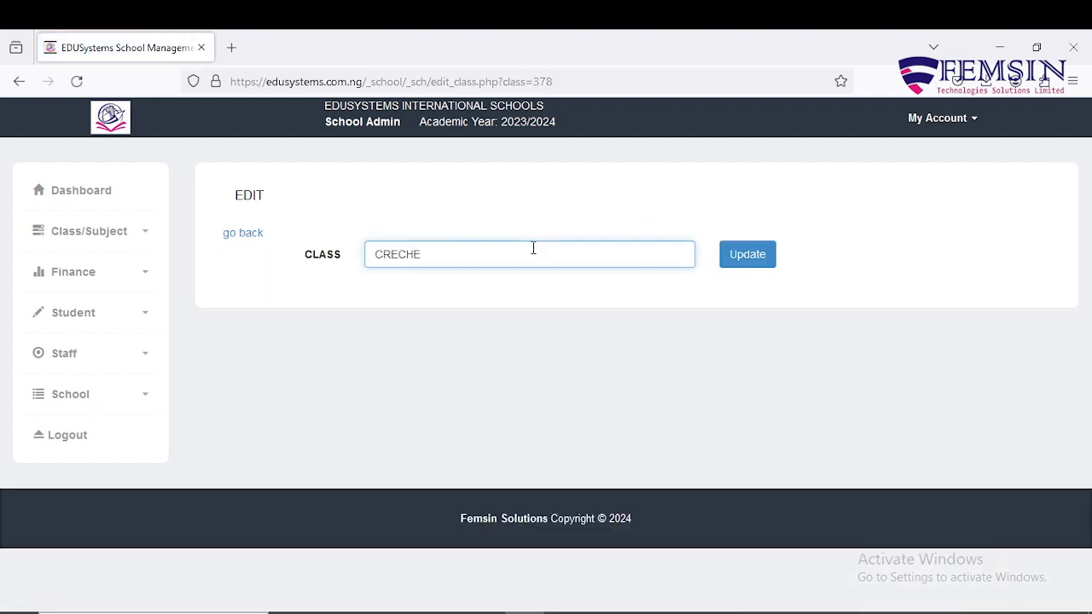
left_click(738, 264)
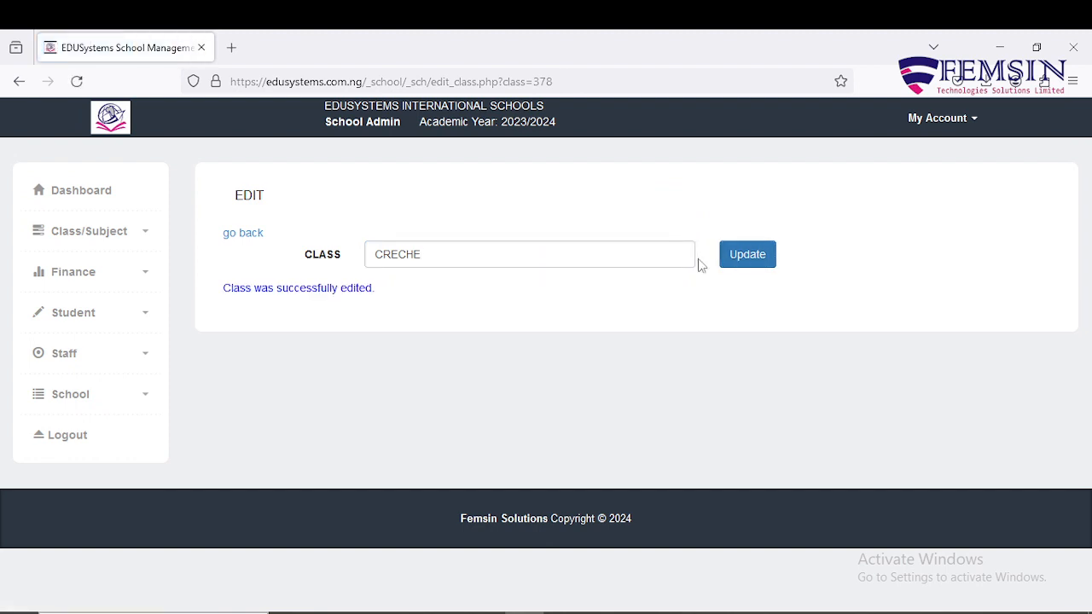
left_click(238, 239)
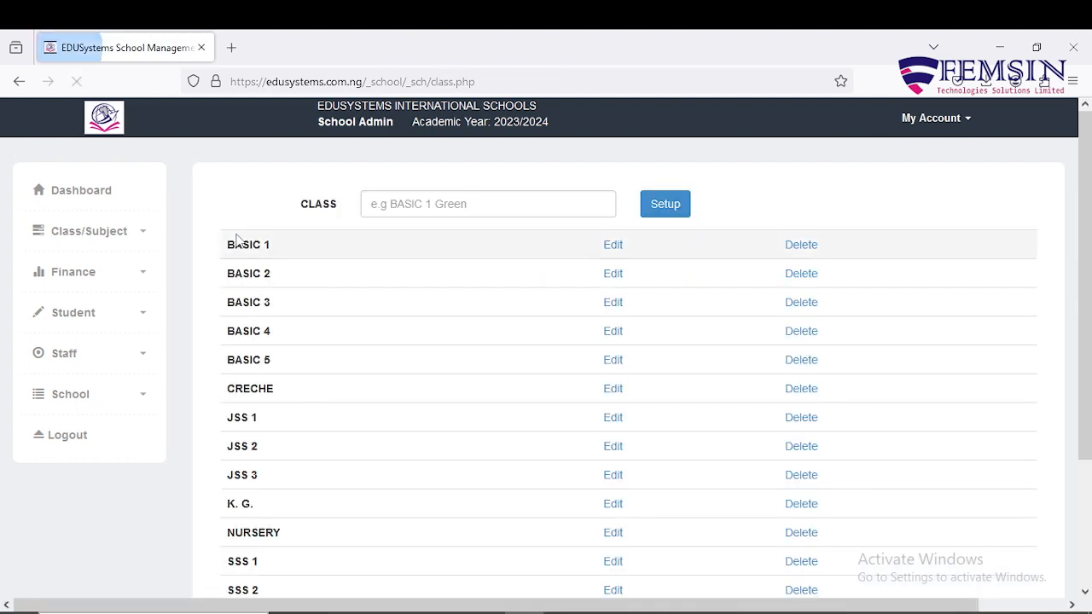
scroll(324, 372, "down", 3)
scroll(325, 375, "up", 3)
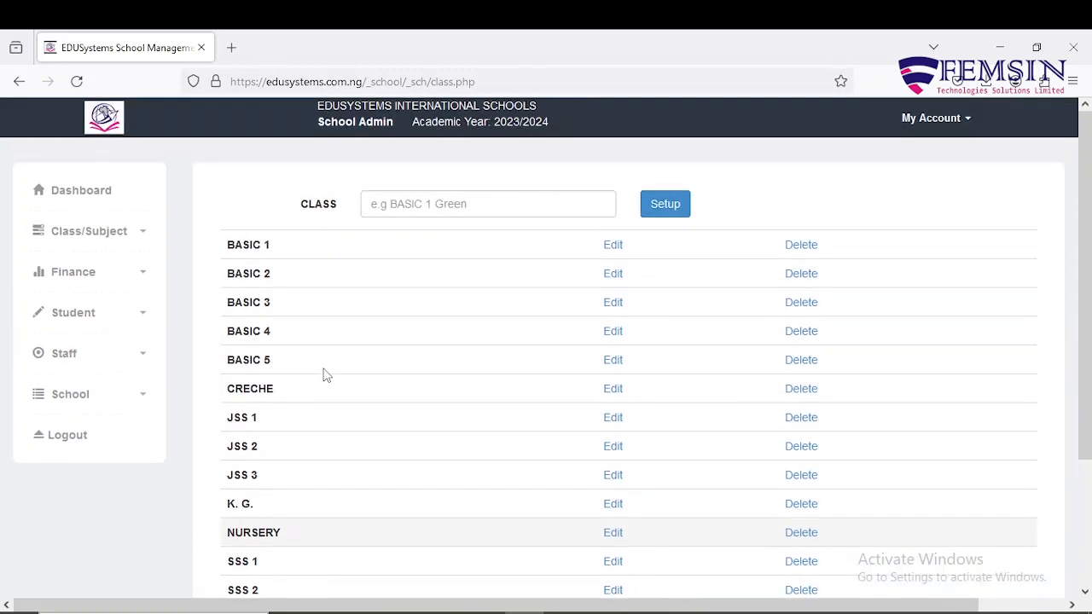
Go to the assignment of subjects to classes and review the subjects offered in BASIC 1
left_click(143, 240)
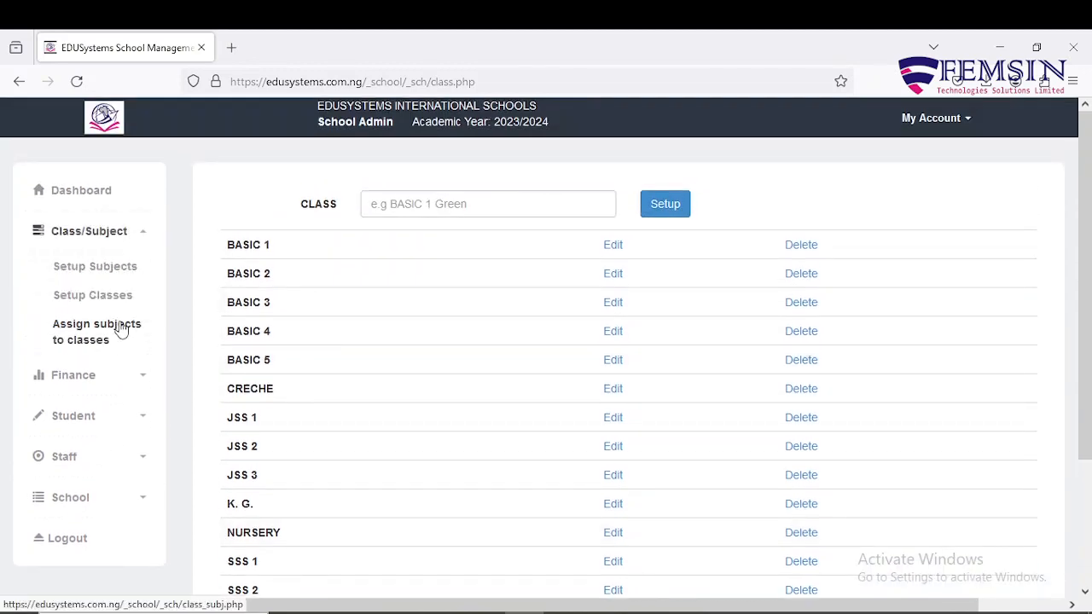
left_click(121, 330)
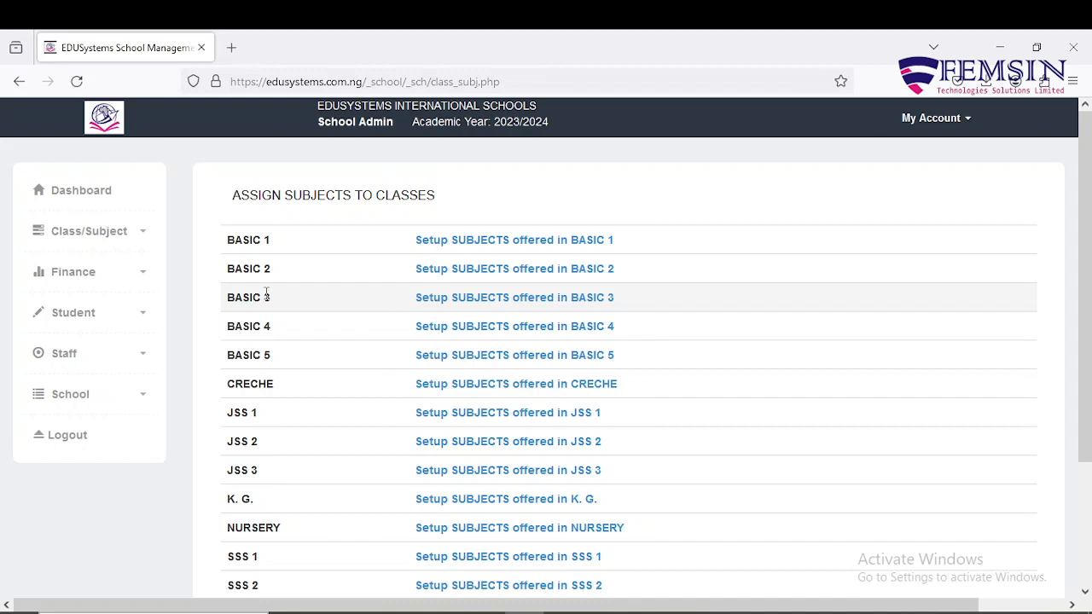
left_click(464, 244)
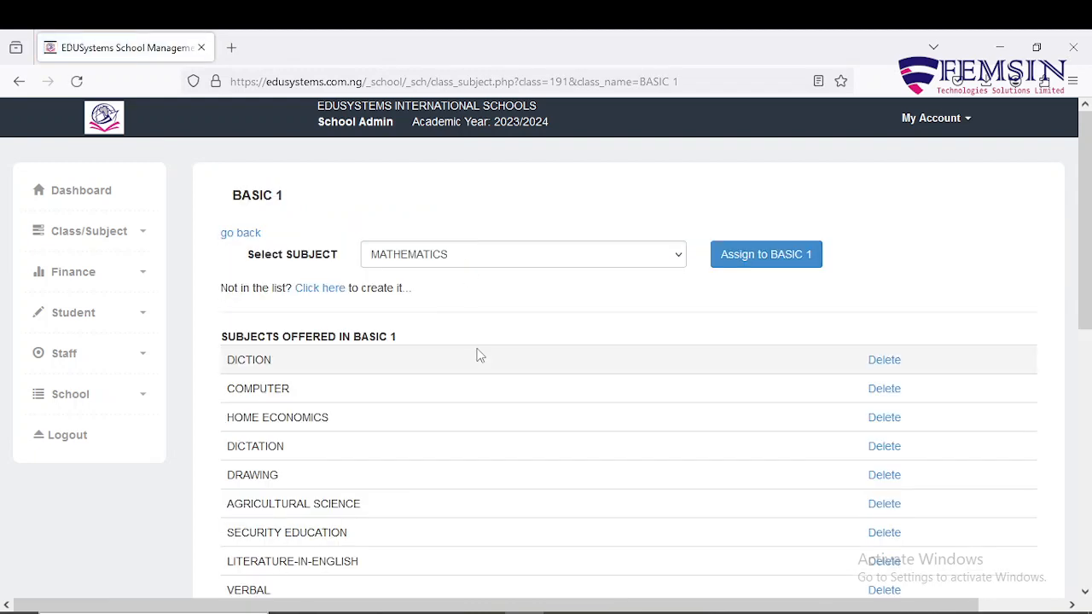
scroll(478, 356, "down", 6)
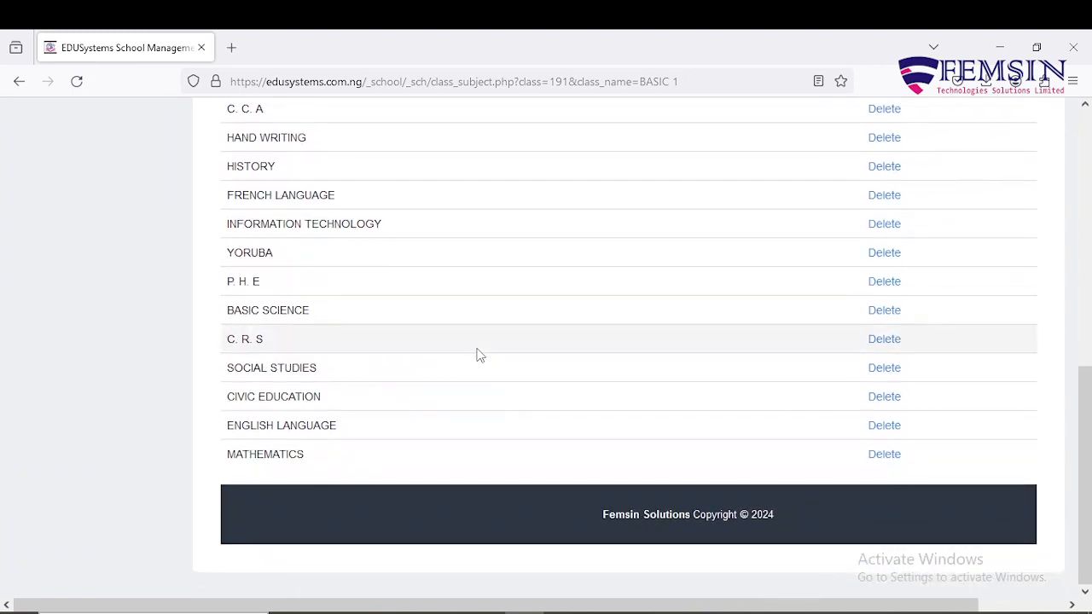
scroll(477, 356, "up", 5)
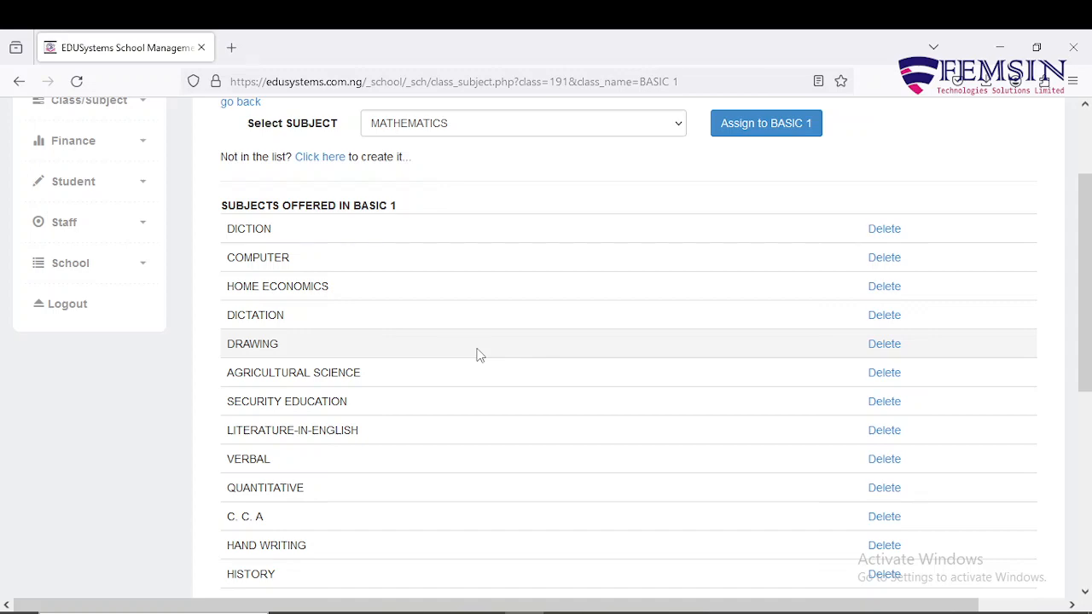
scroll(475, 354, "down", 3)
scroll(383, 309, "up", 3)
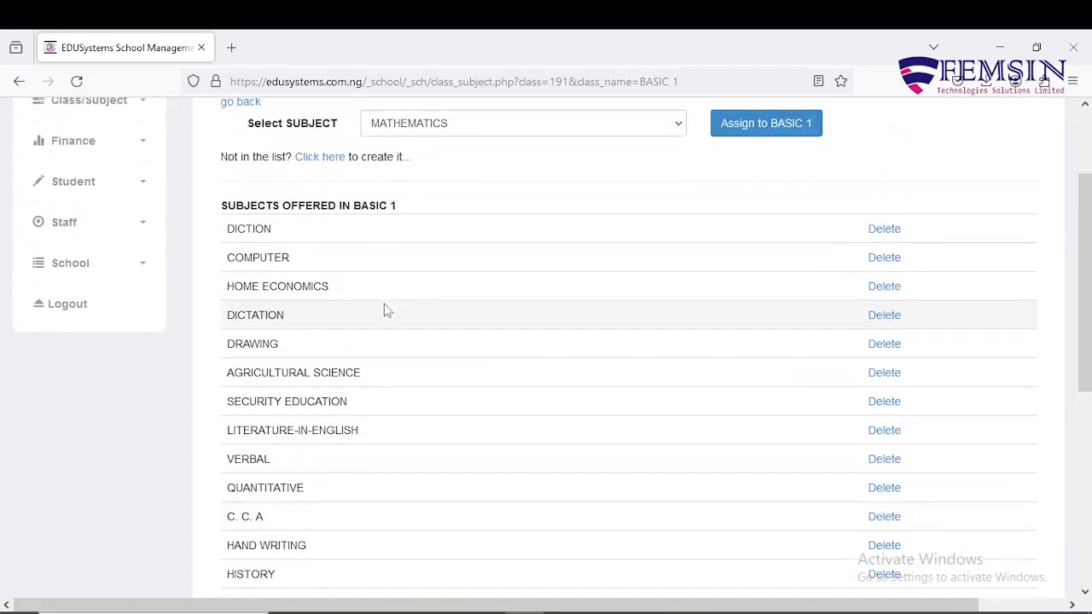
left_click_drag(223, 206, 406, 203)
left_click(413, 208)
scroll(404, 305, "down", 5)
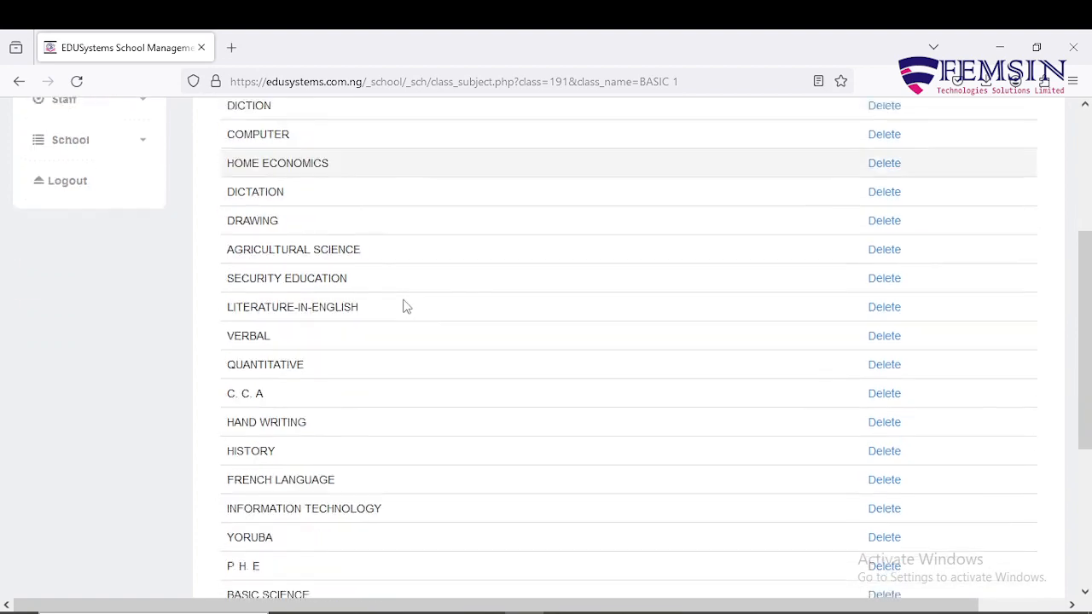
scroll(406, 306, "up", 4)
scroll(406, 306, "up", 3)
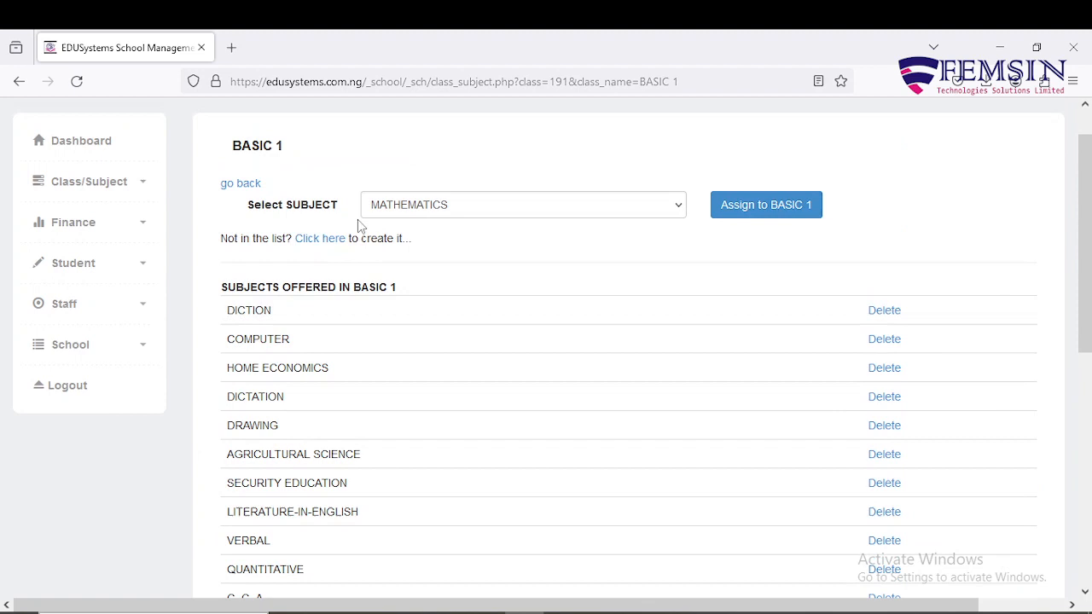
Return to the class overview for subject assignment and open the subject setup for CRECHE
left_click(242, 184)
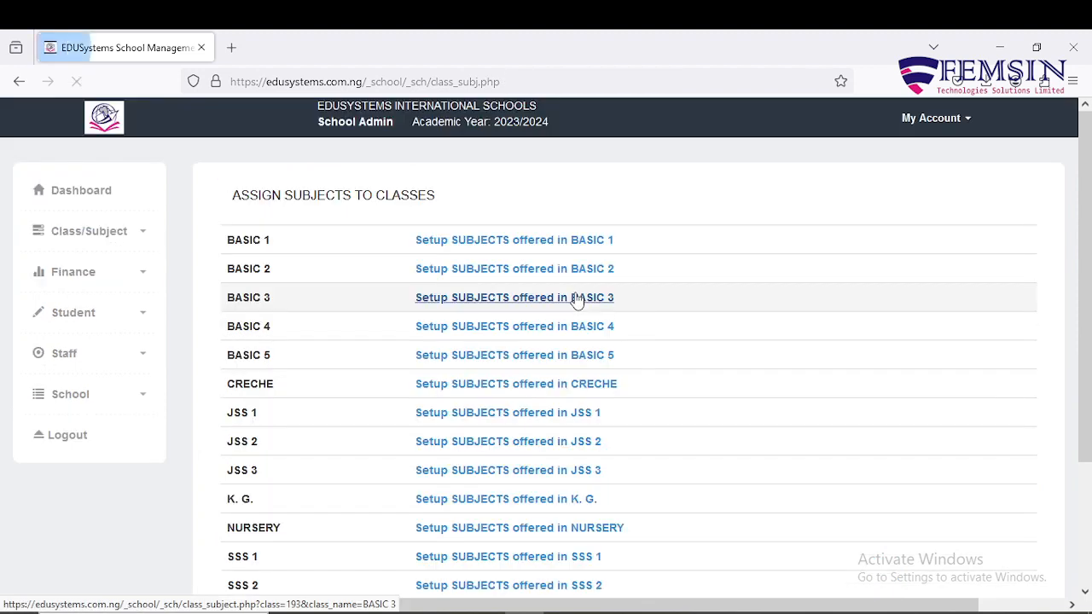
left_click(456, 386)
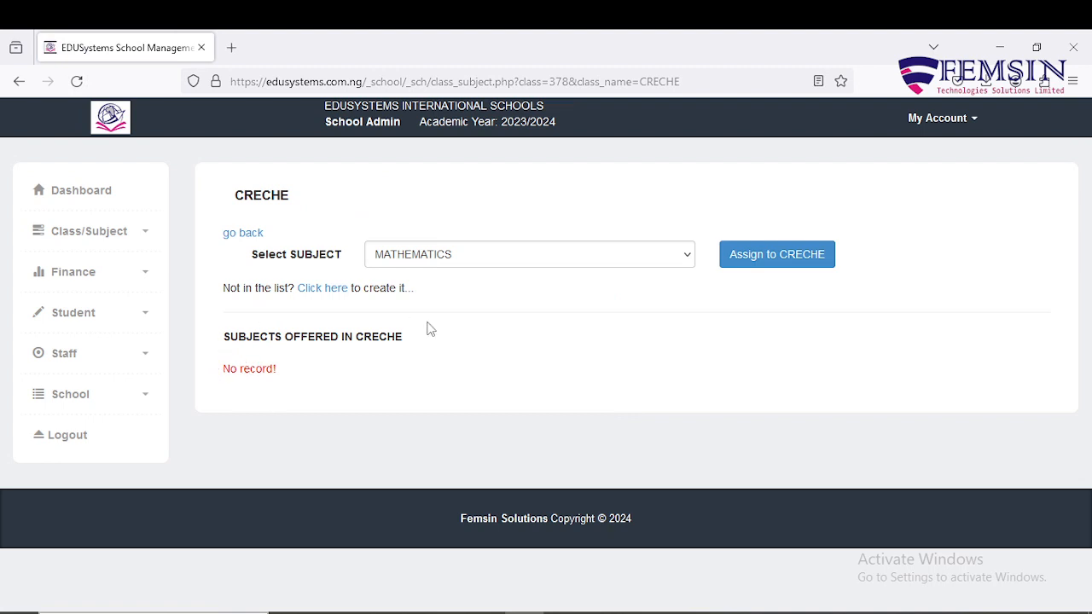
left_click(145, 237)
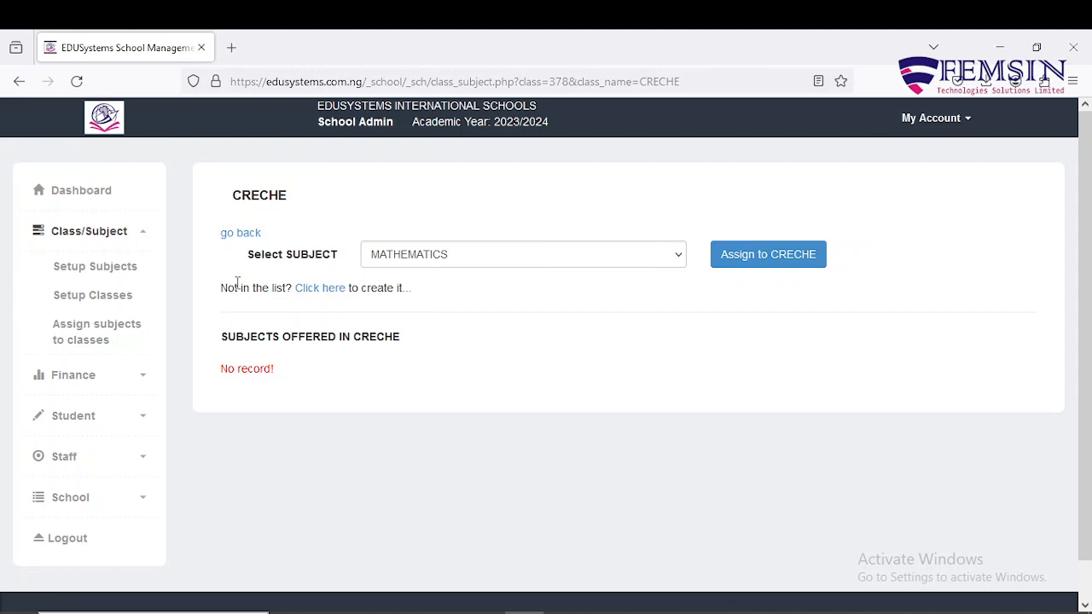
Examine the full range of subjects available for assignment to CRECHE without choosing one
left_click(629, 257)
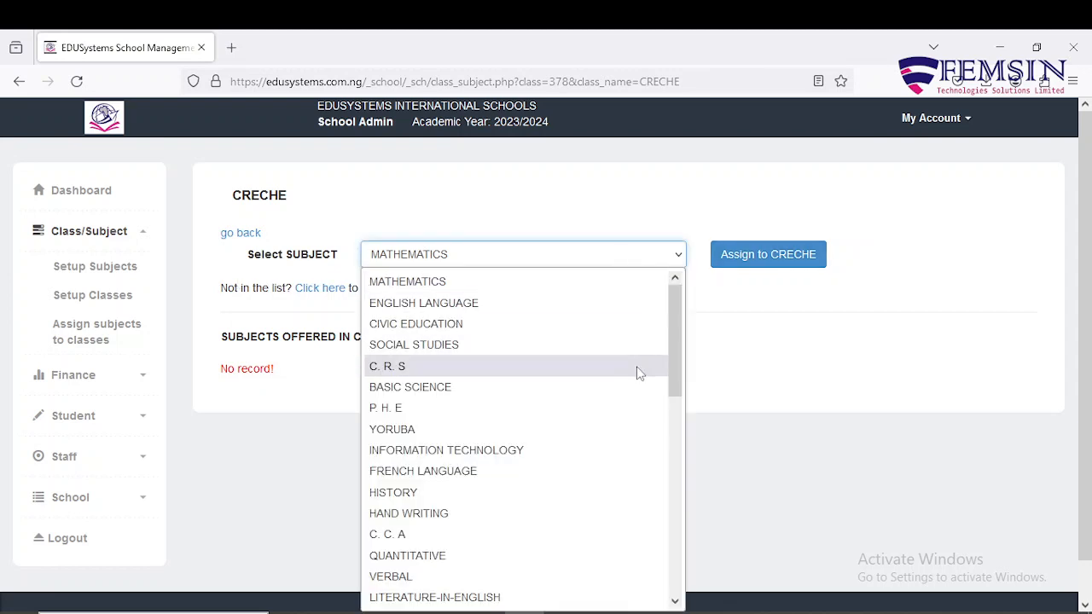
scroll(637, 368, "down", 10)
scroll(636, 368, "up", 10)
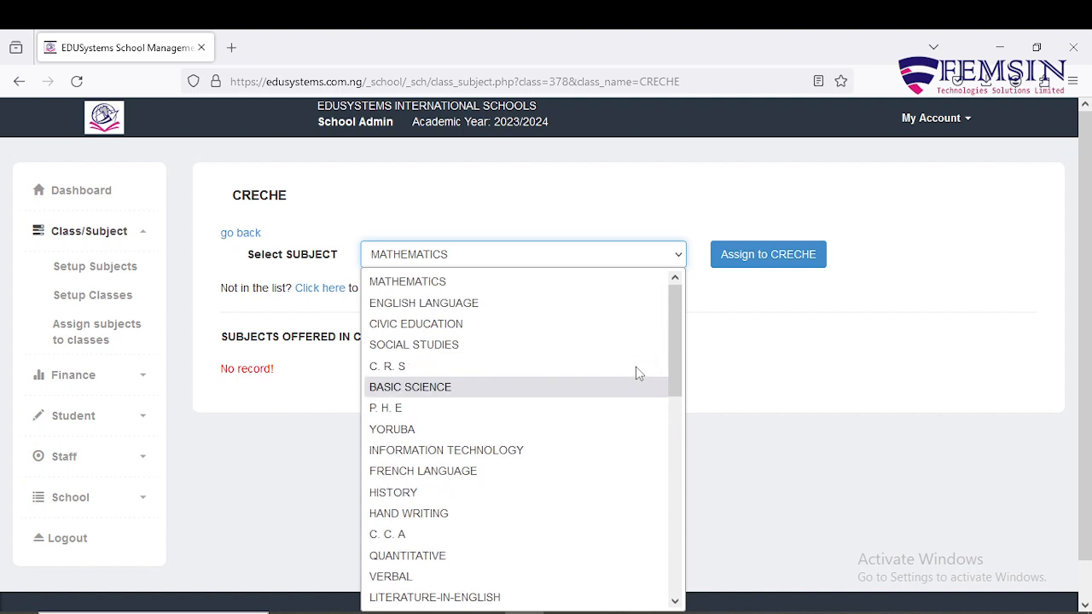
scroll(637, 372, "down", 10)
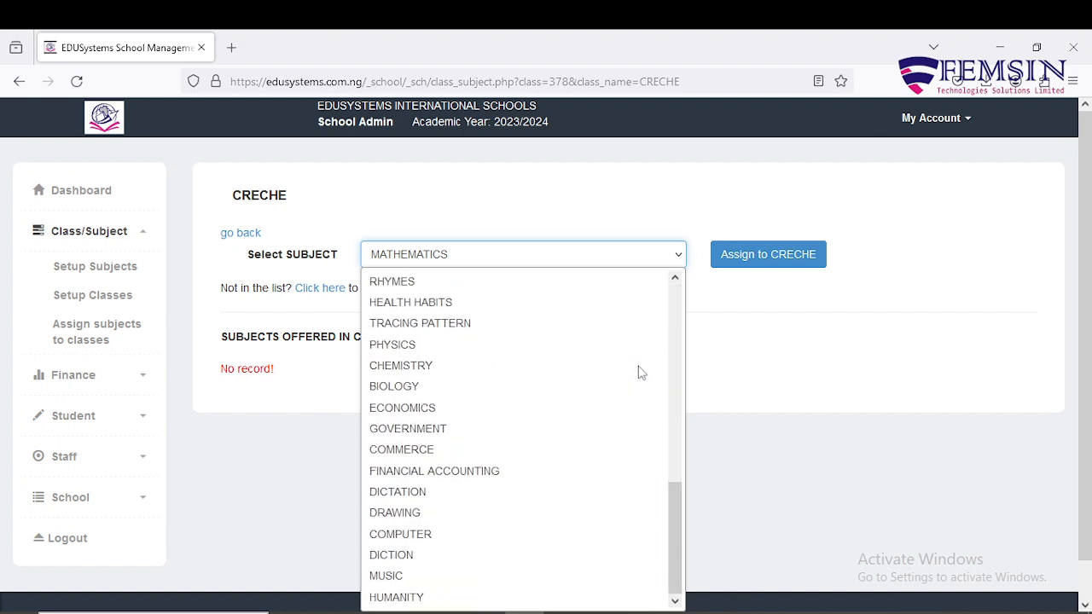
scroll(670, 359, "up", 10)
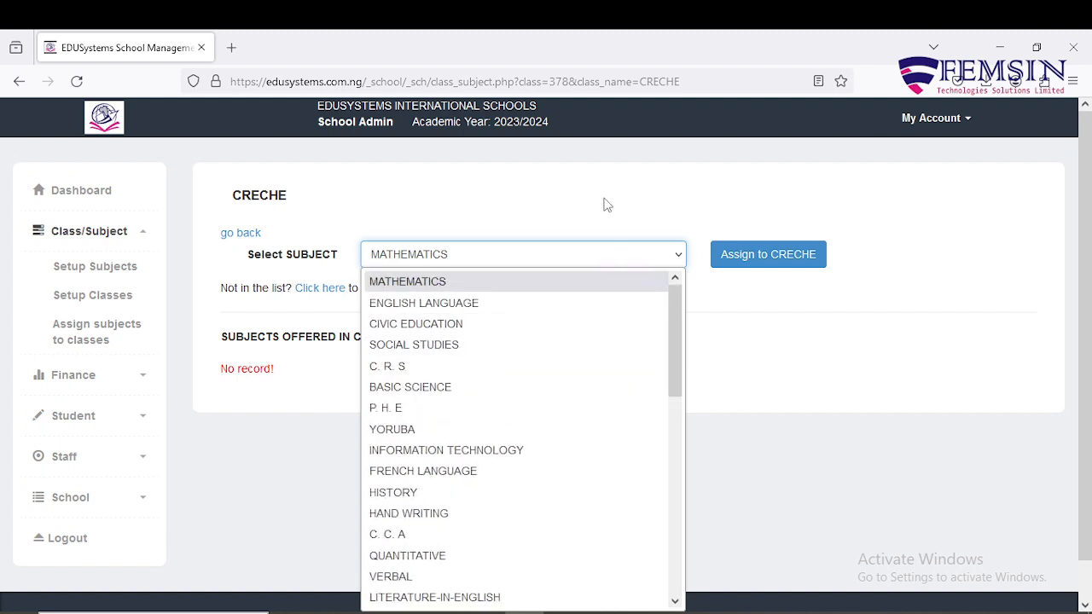
scroll(524, 504, "down", 10)
scroll(554, 288, "up", 1)
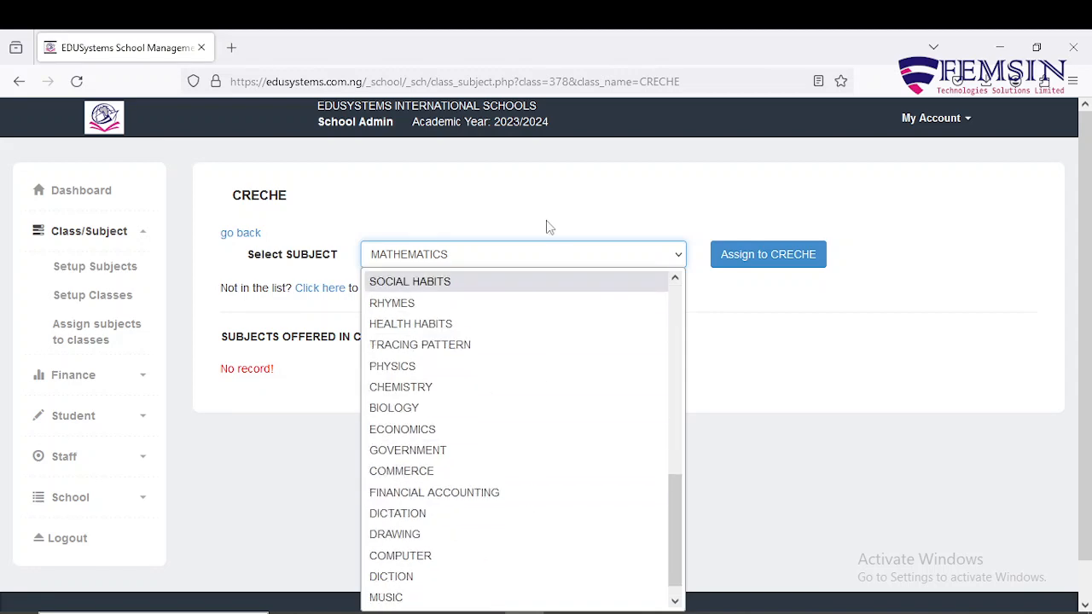
scroll(475, 524, "up", 10)
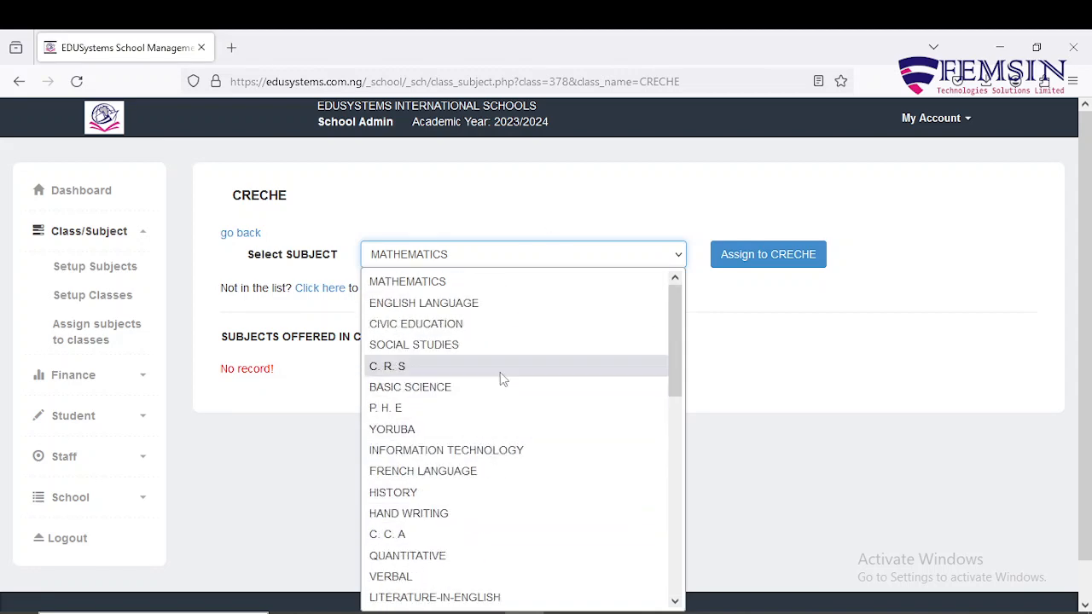
left_click(537, 204)
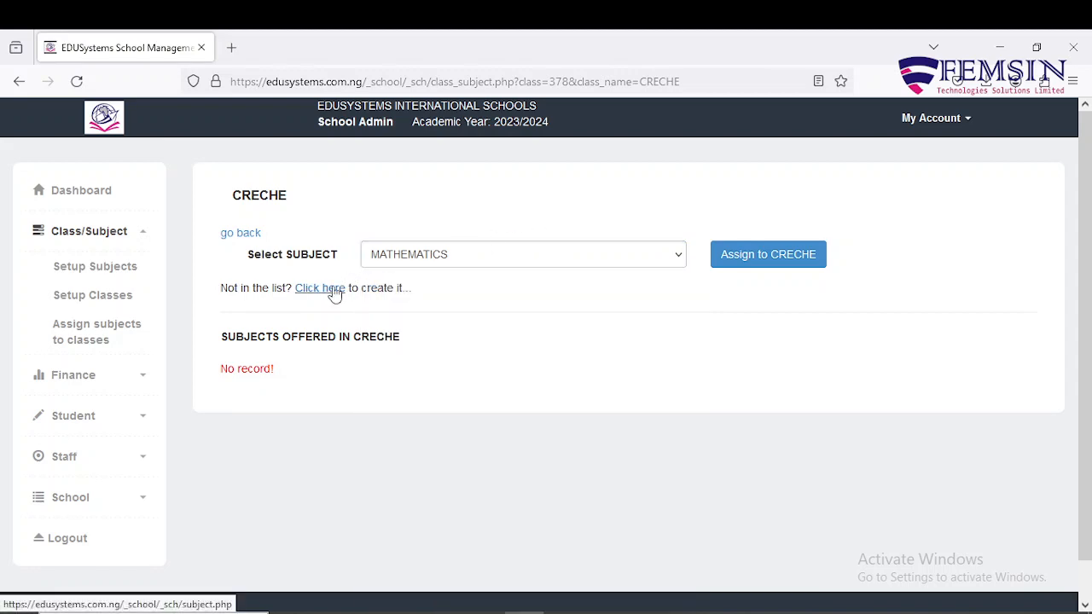
Open the page for creating a missing subject in a separate browser tab, view it and close that tab
left_click(401, 258)
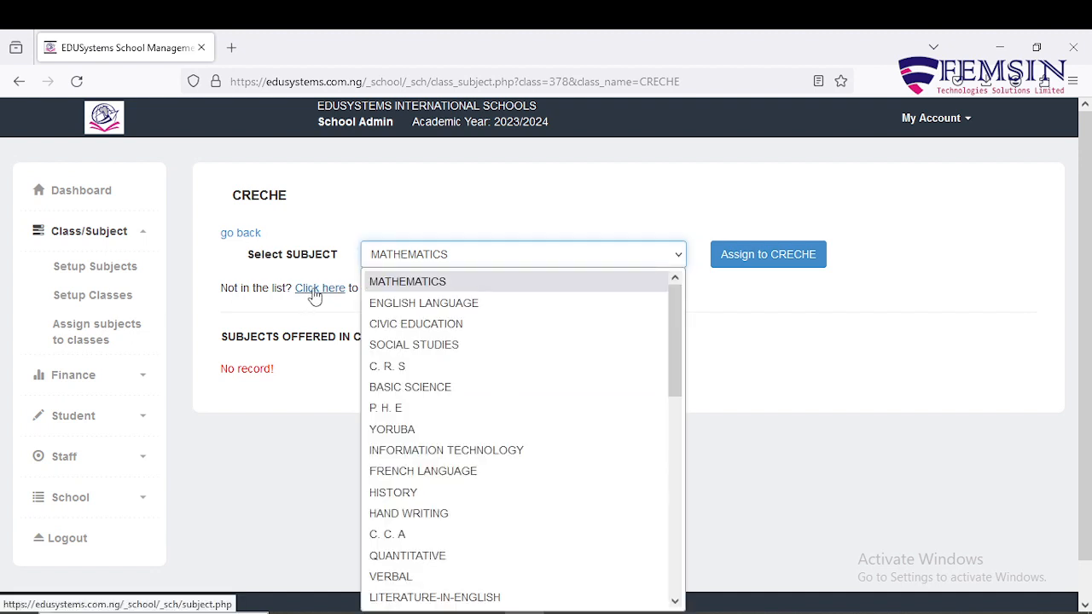
left_click(353, 215)
right_click(321, 293)
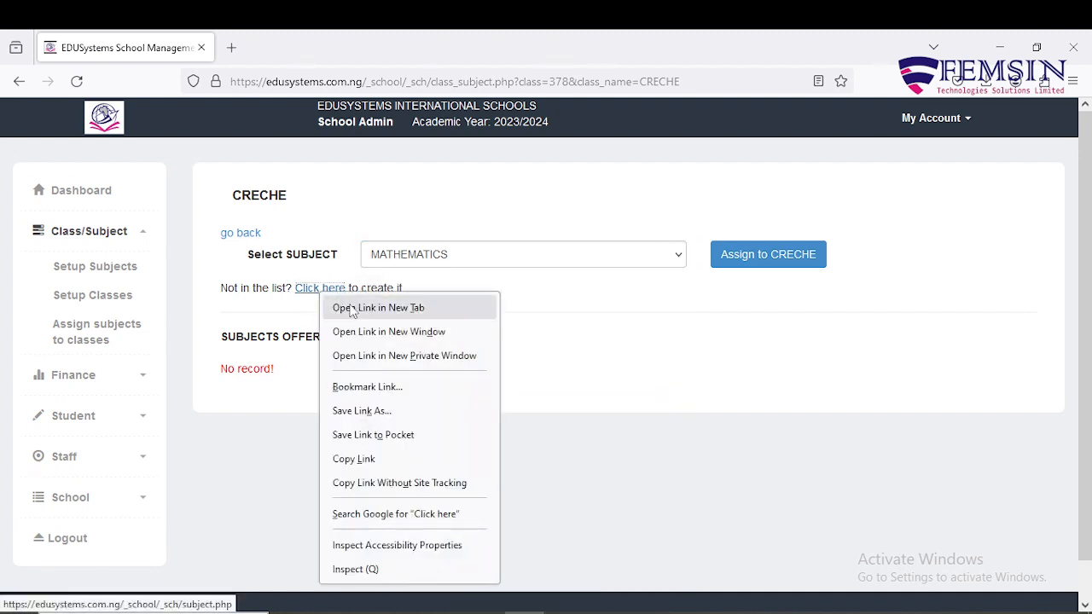
left_click(378, 308)
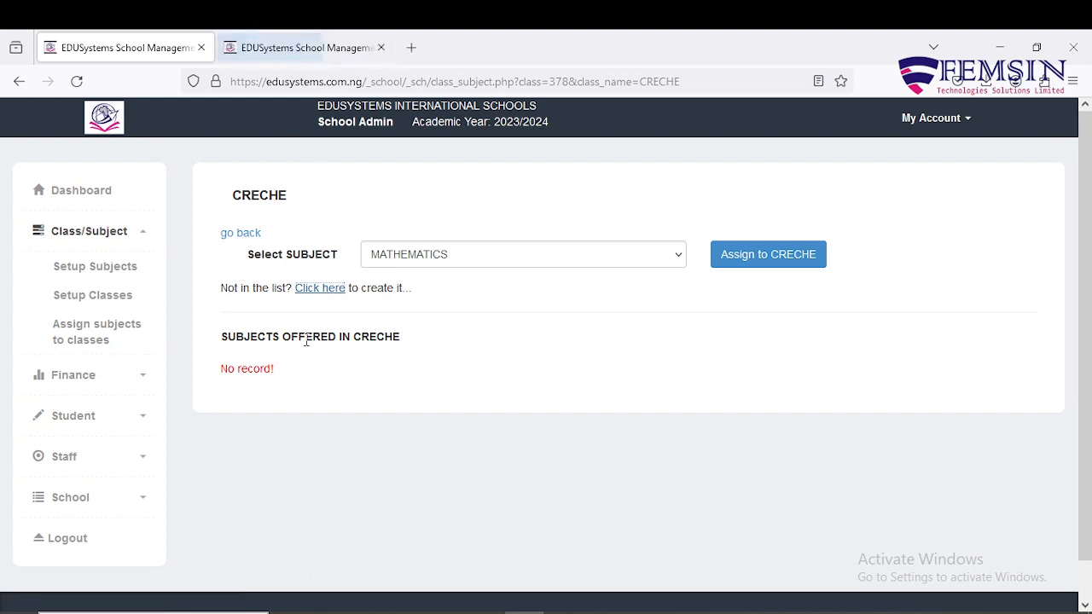
left_click(294, 52)
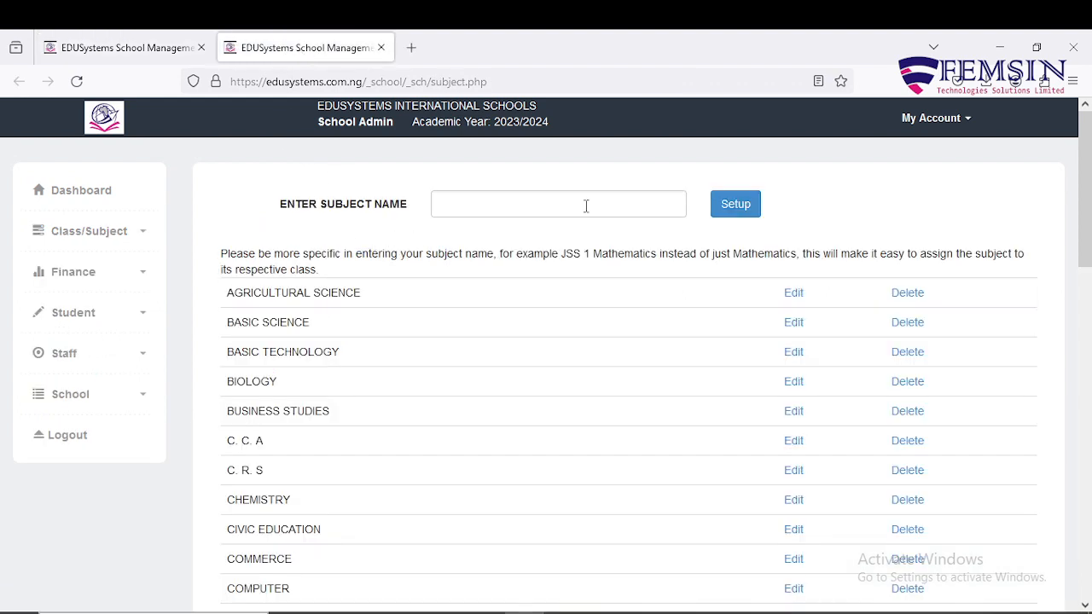
left_click(382, 48)
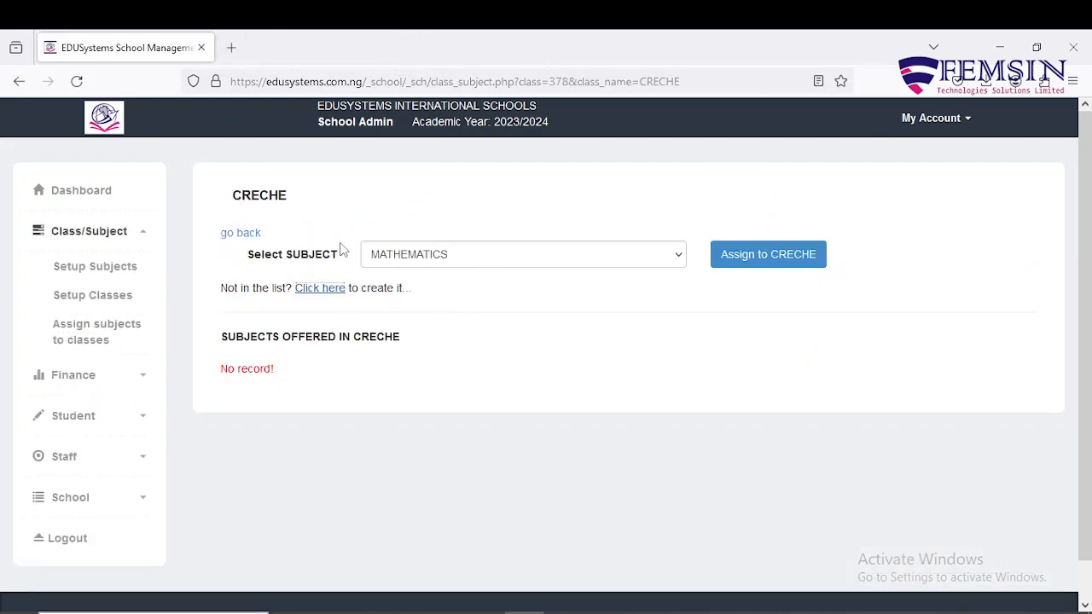
Assign the subject QUANTITATIVE to CRECHE
left_click(527, 258)
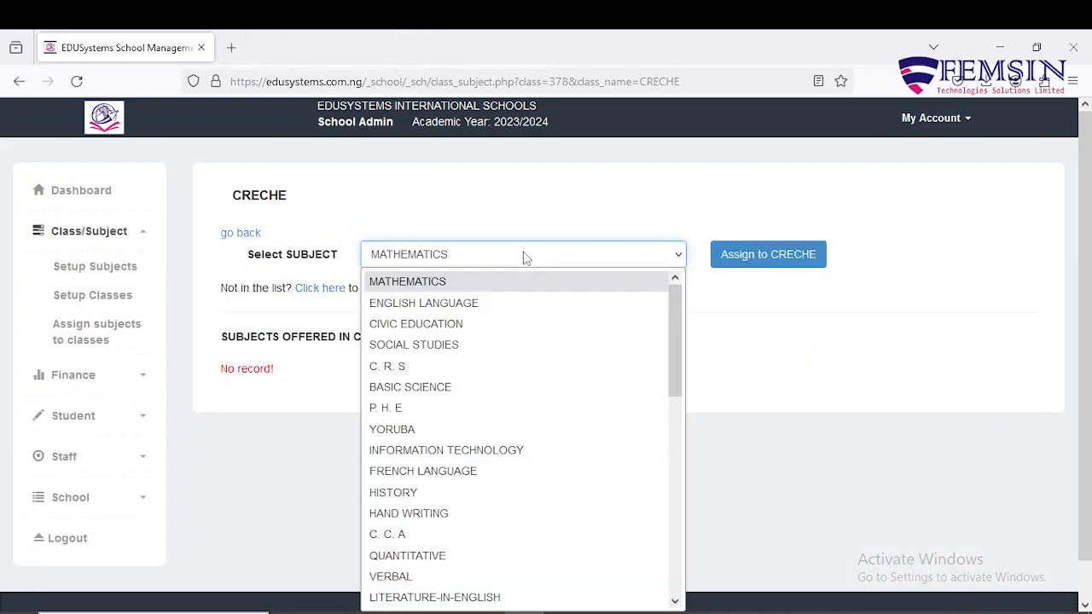
scroll(673, 399, "down", 10)
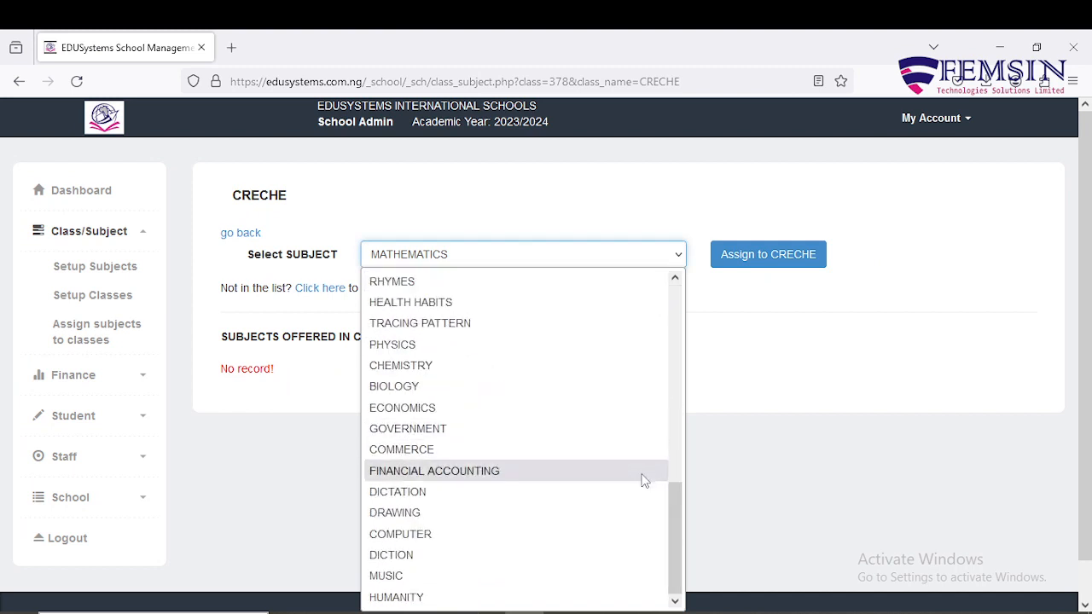
scroll(625, 503, "up", 6)
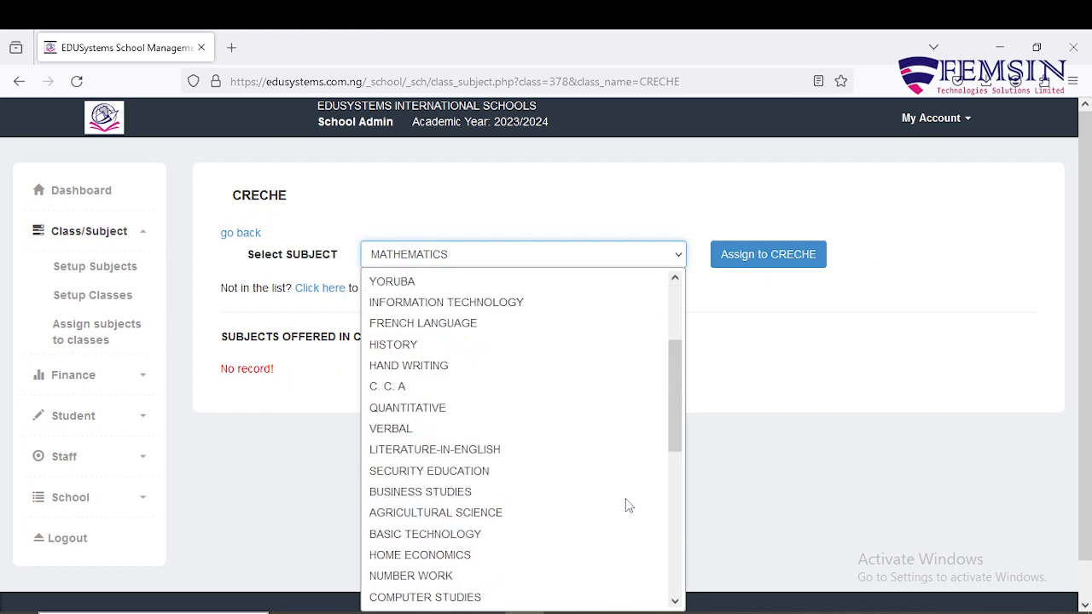
left_click_drag(673, 431, 669, 375)
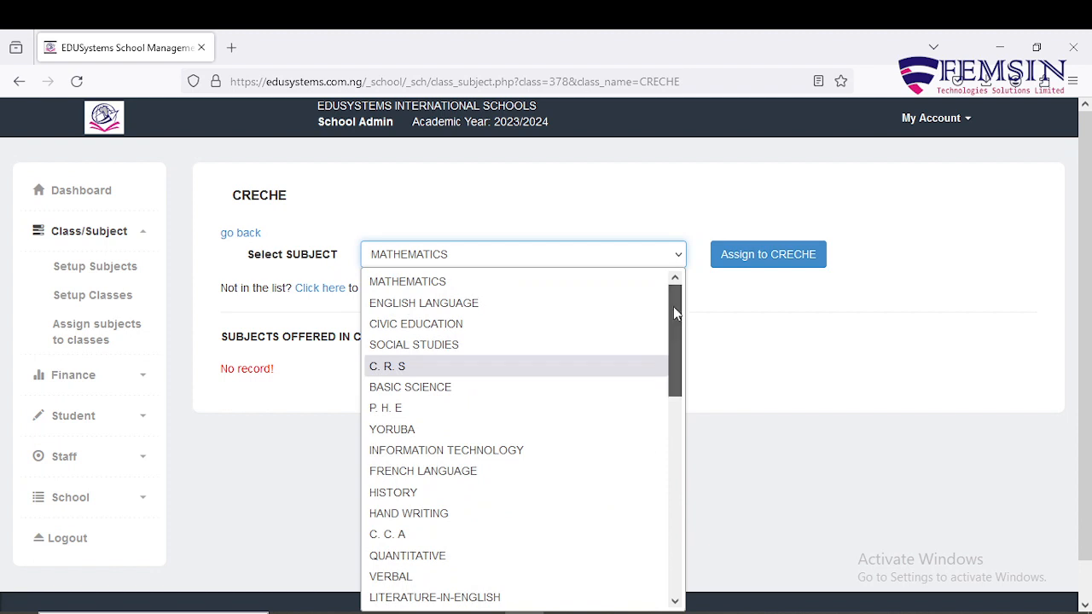
left_click_drag(673, 306, 675, 377)
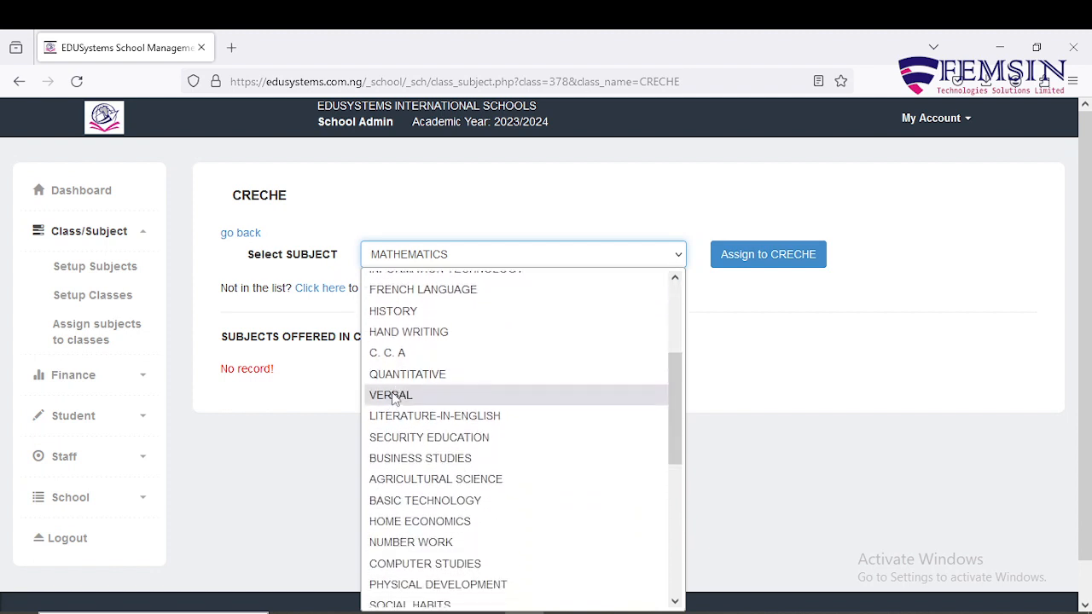
left_click(537, 371)
left_click(786, 272)
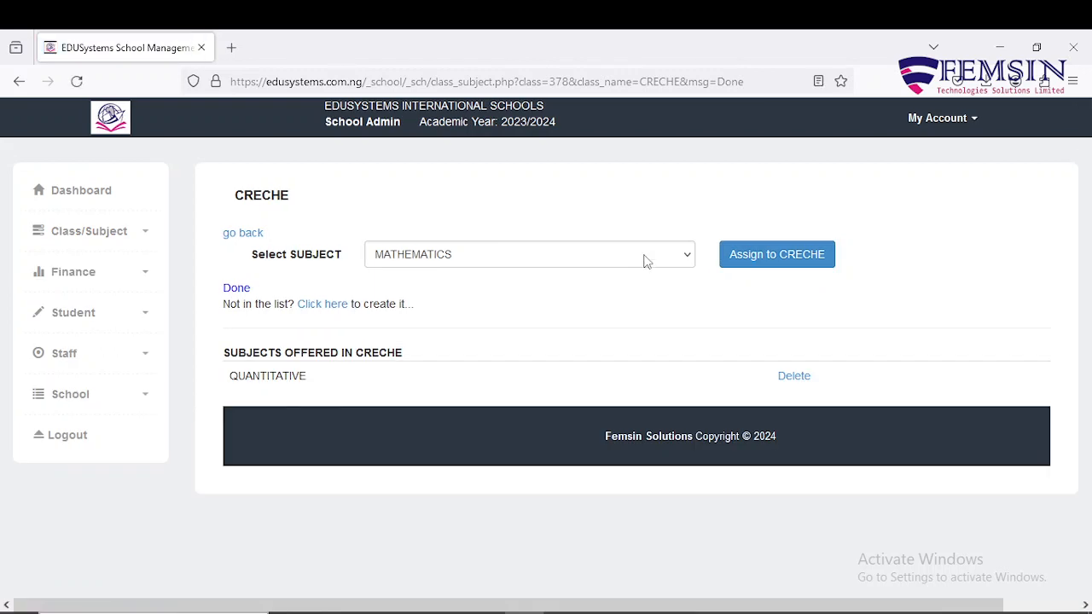
Assign the subject VERBAL to CRECHE
left_click(645, 261)
mouse_move(680, 294)
left_mouse_down()
mouse_move(704, 506)
mouse_move(708, 379)
left_mouse_up()
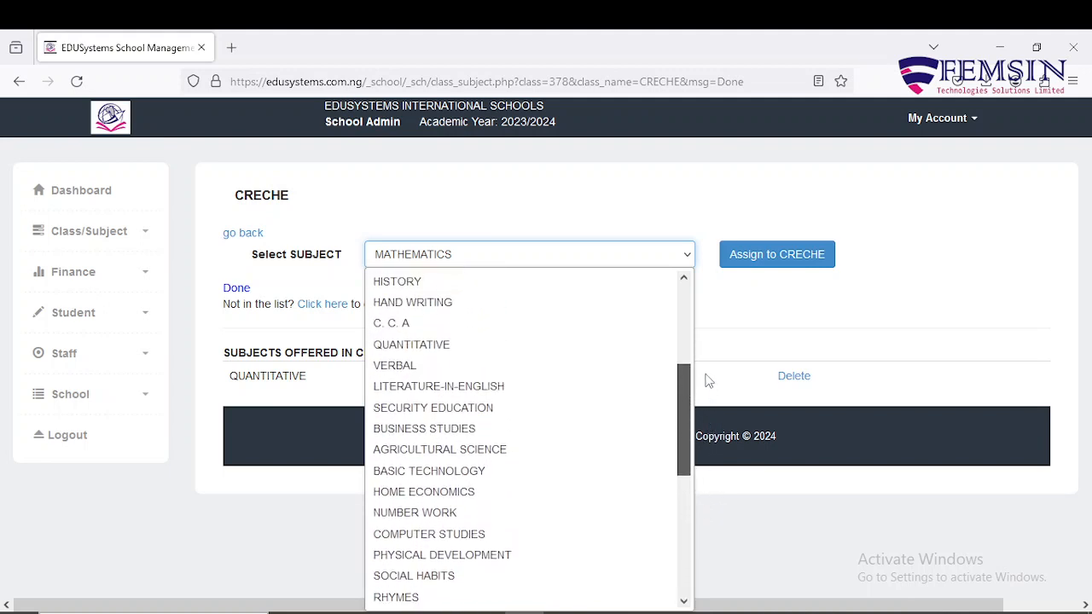
left_click(401, 365)
left_click(739, 263)
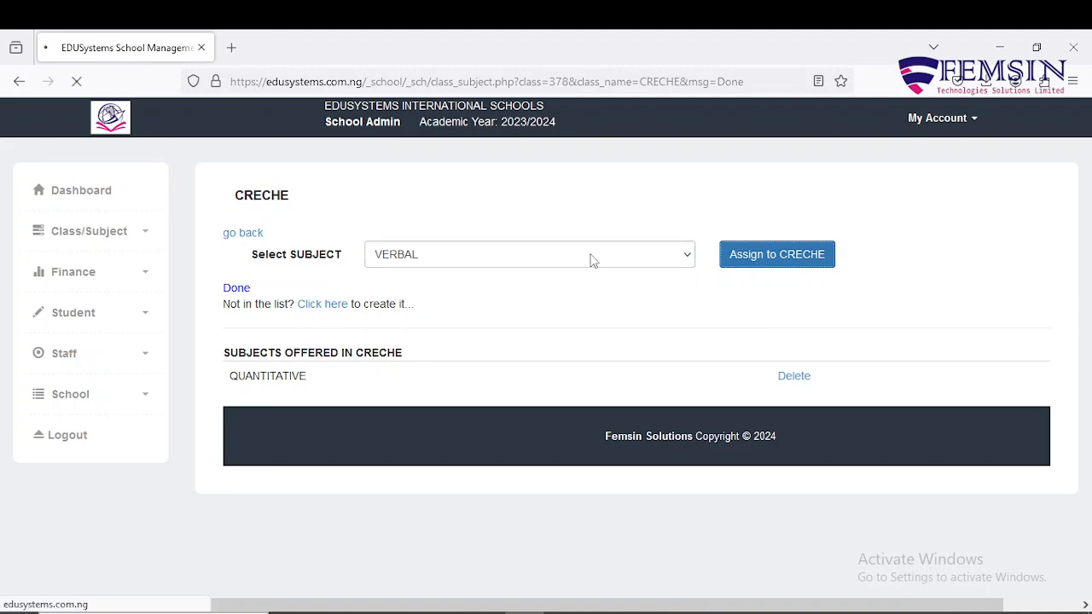
Add SOCIAL HABITS to the subjects offered in CRECHE
left_click(591, 257)
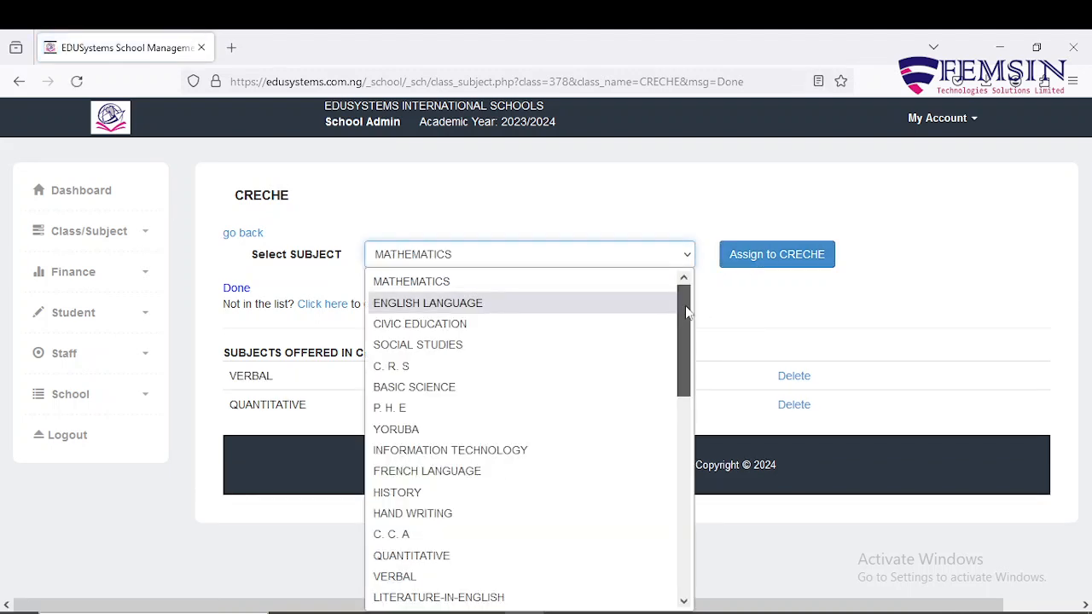
left_click_drag(686, 312, 682, 418)
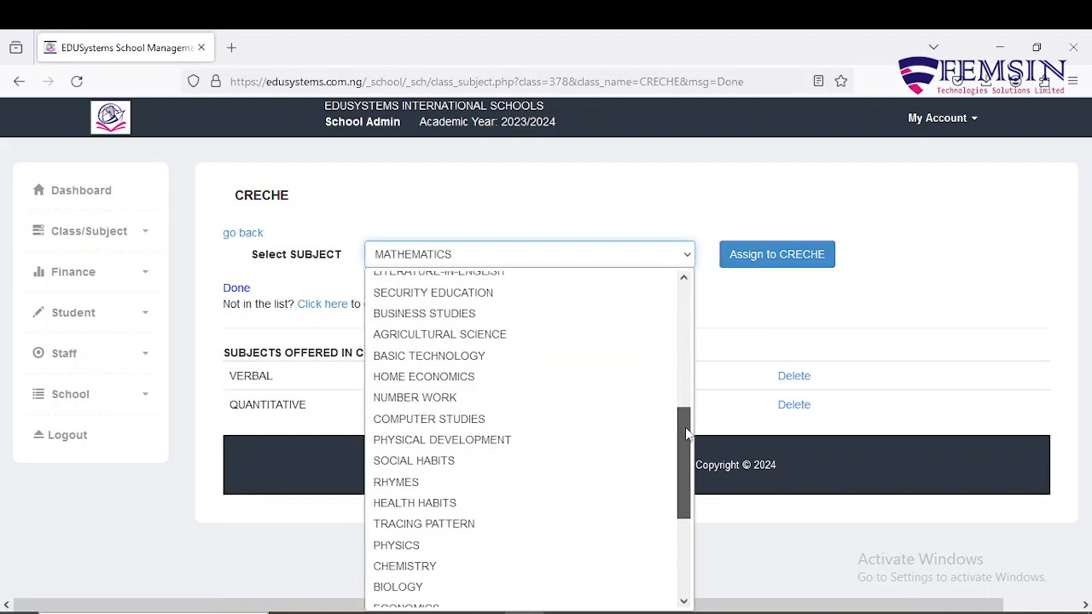
left_click(455, 465)
left_click(780, 263)
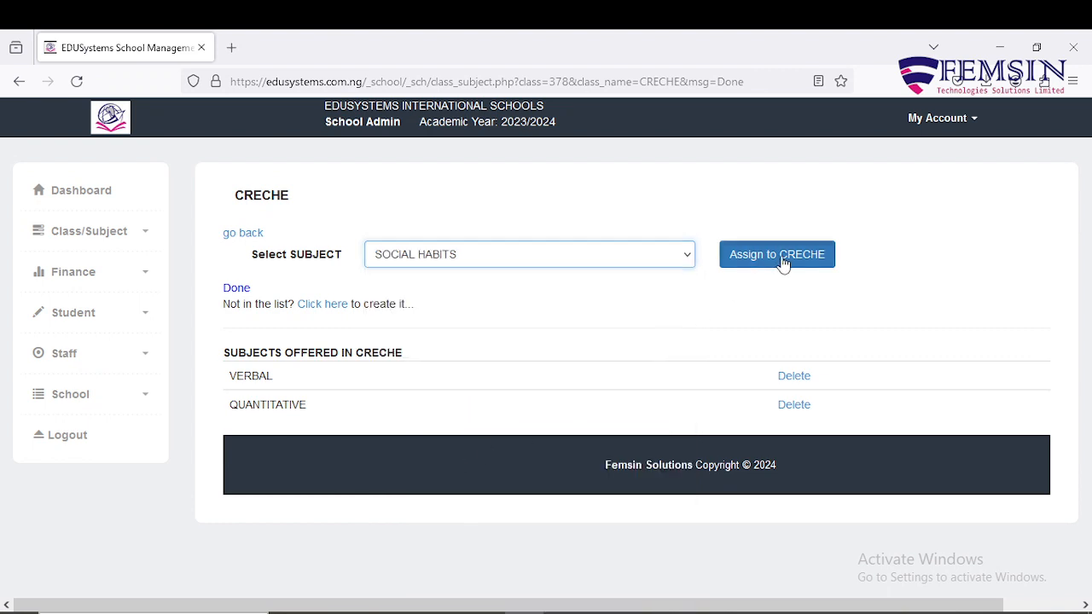
Add RHYMES to the subjects offered in CRECHE
left_click(650, 252)
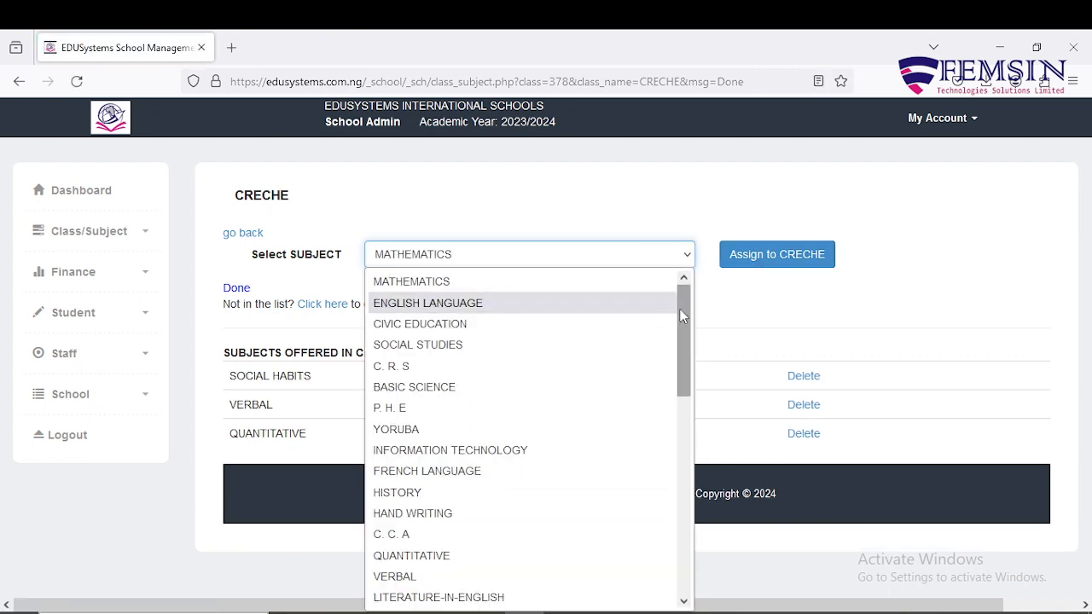
left_click_drag(680, 309, 694, 418)
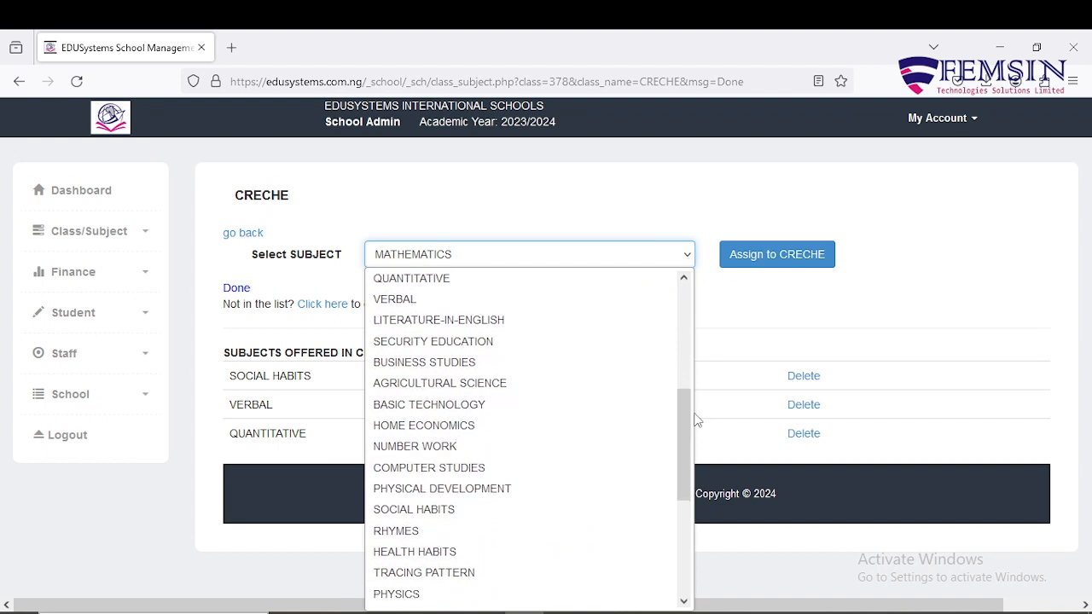
left_click(421, 537)
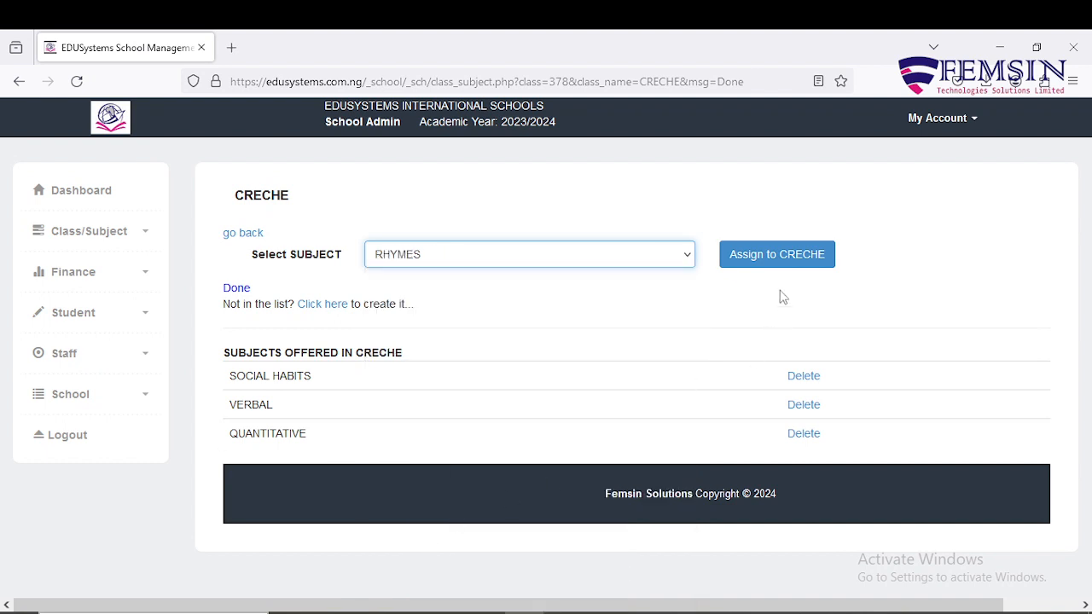
left_click(779, 255)
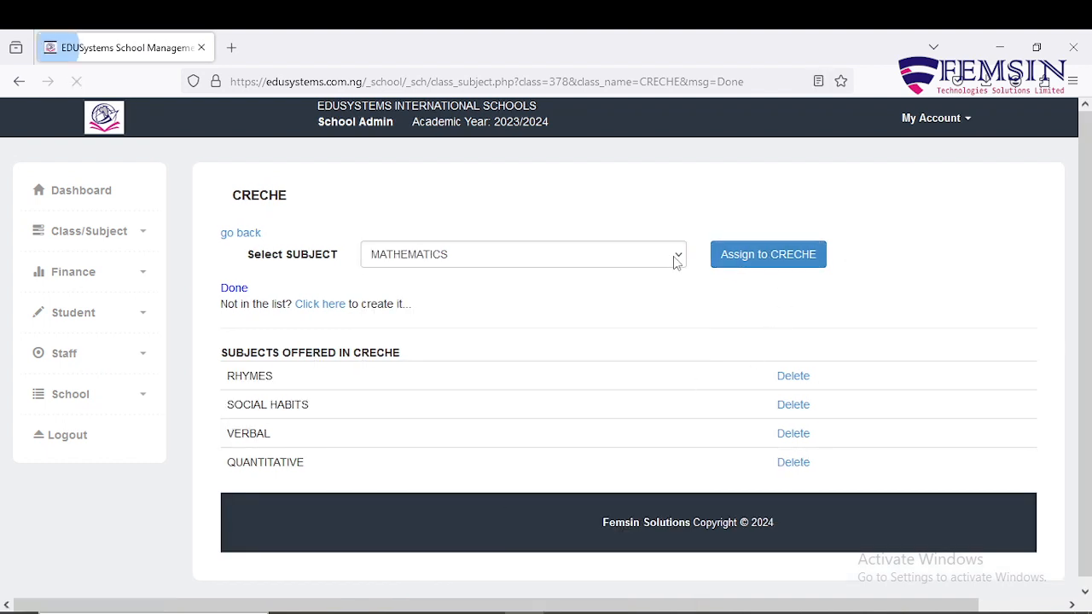
left_click(673, 255)
left_click_drag(679, 311, 687, 522)
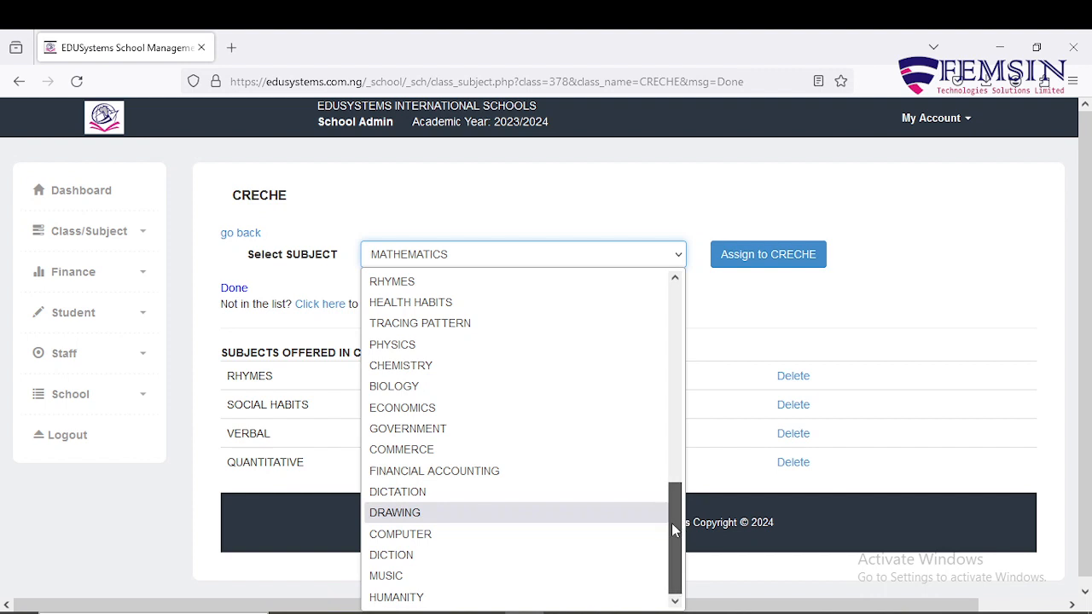
left_click_drag(673, 530, 677, 467)
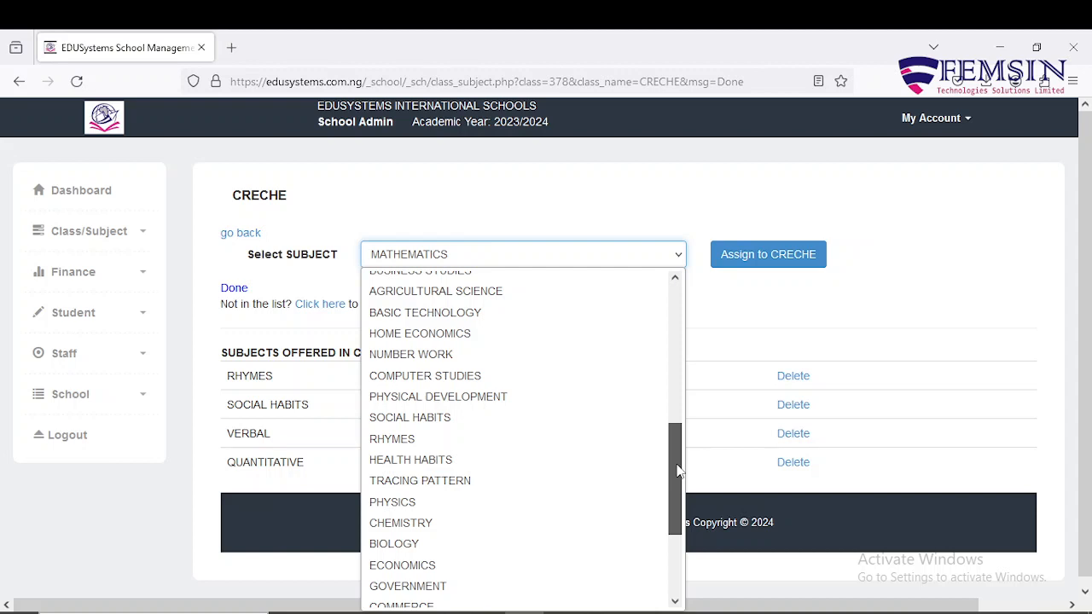
left_click(401, 468)
Change the chosen subject to TRACING PATTERN and assign it to CRECHE
left_click(601, 257)
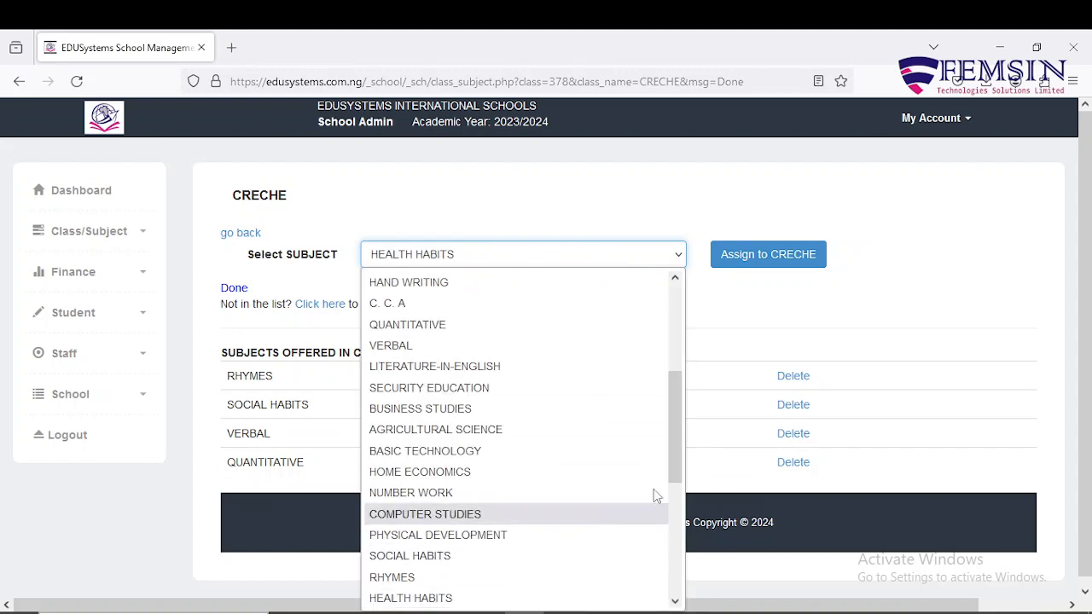
left_click_drag(672, 419, 676, 466)
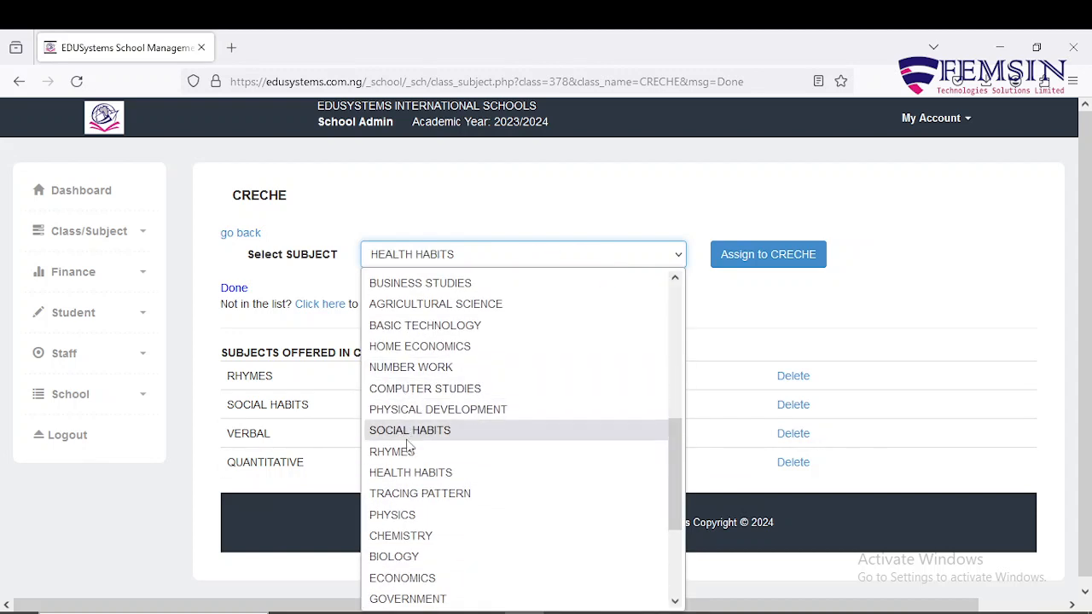
left_click(435, 494)
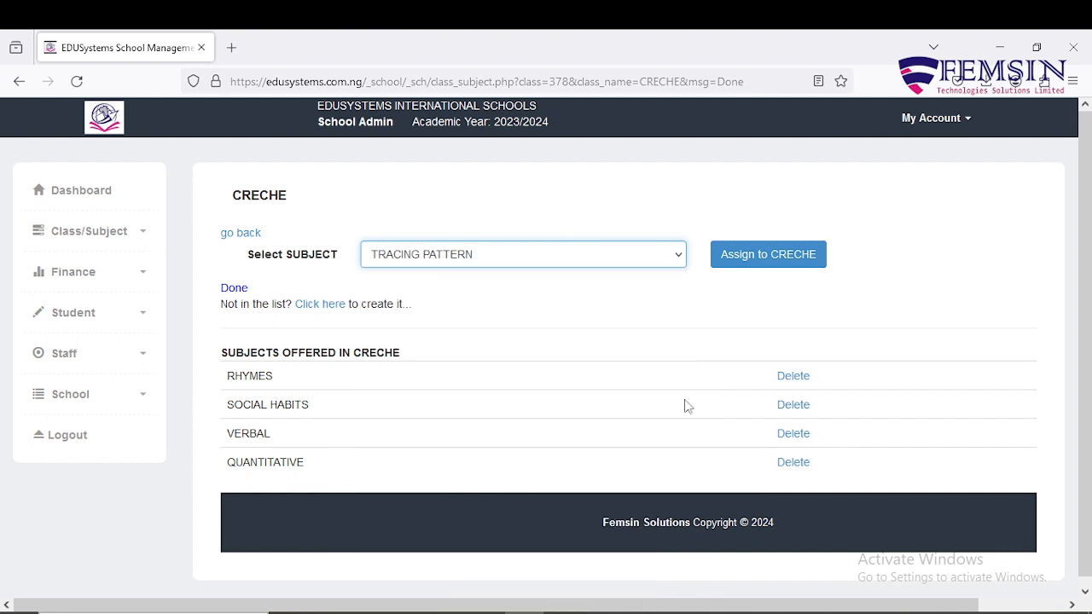
left_click(788, 267)
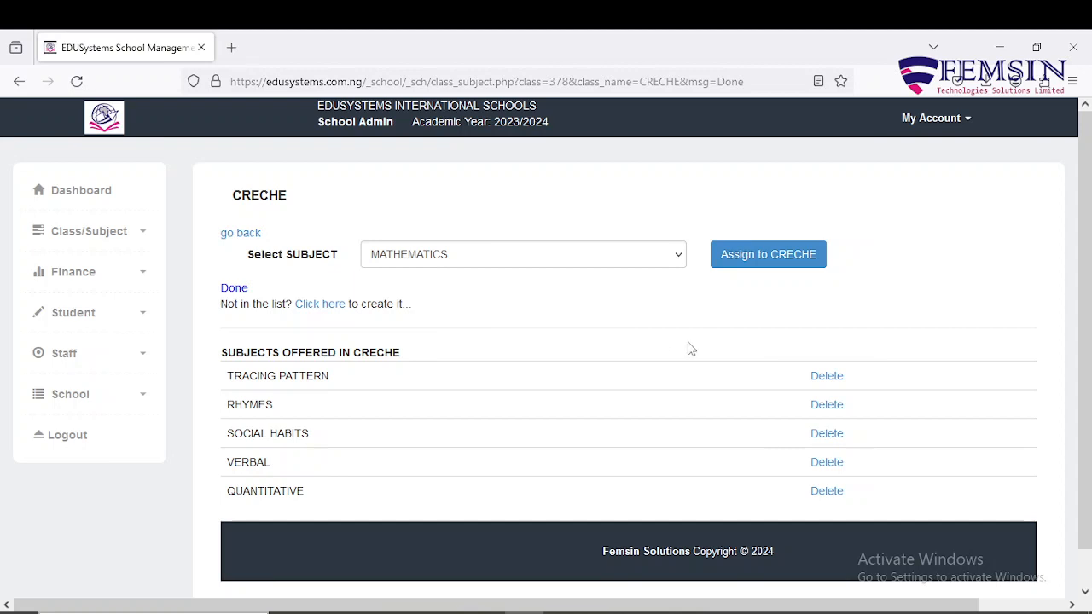
left_click(143, 236)
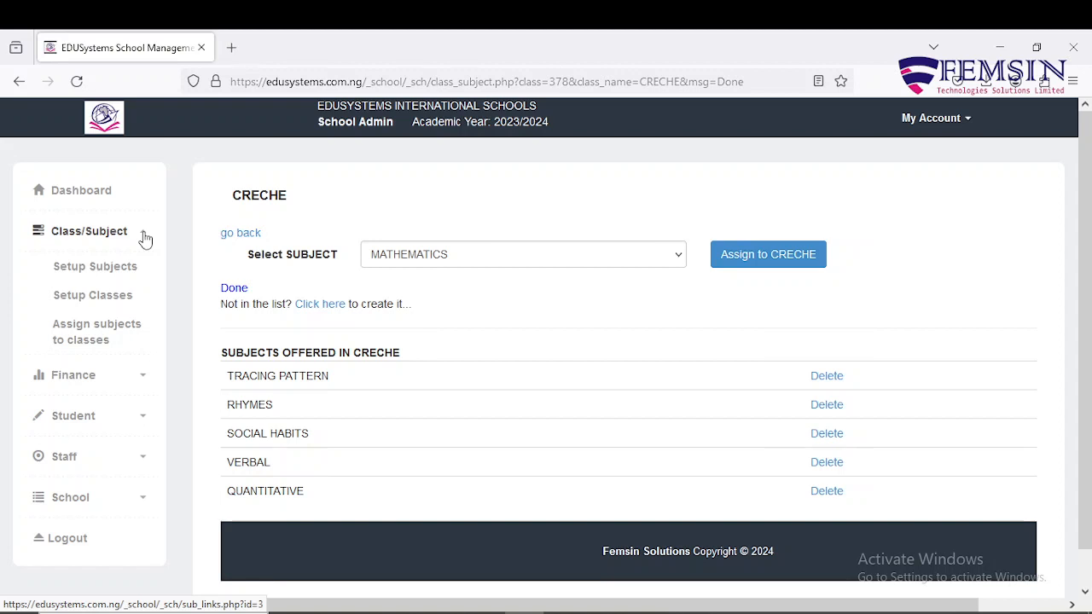
left_click(144, 238)
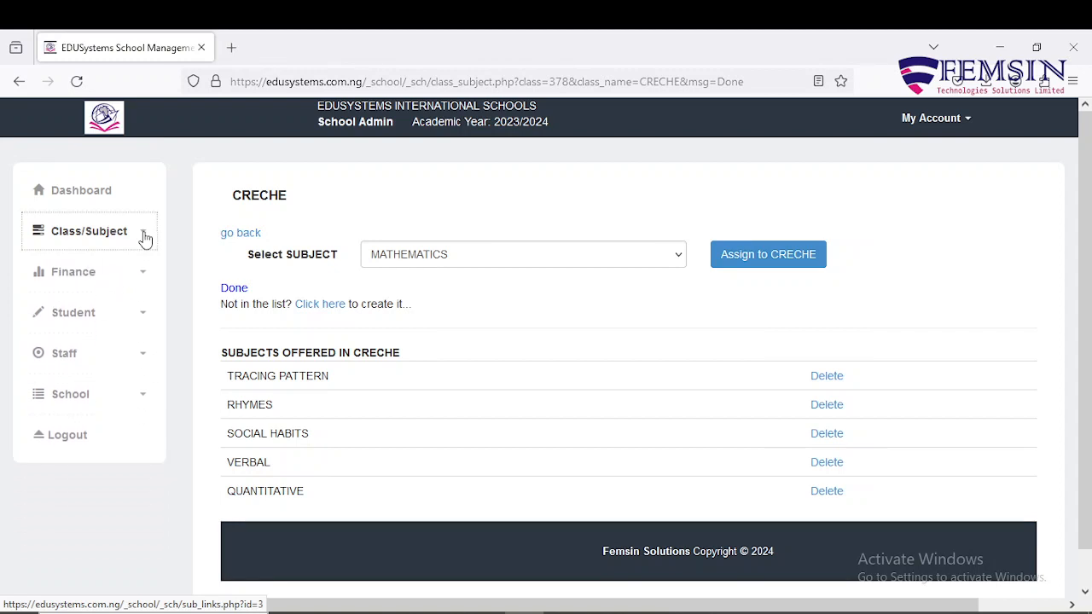